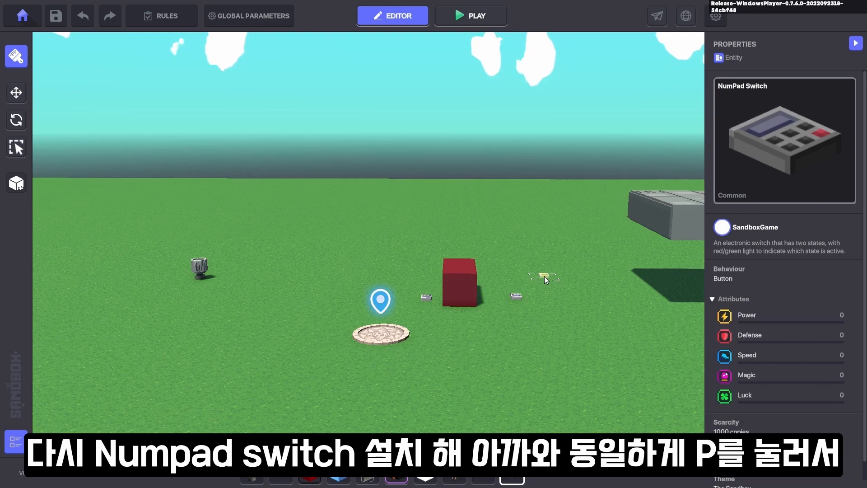
# Give the NumPad Switch beside the red block, on the side facing the grey platform, the Asset Spawner behaviour
pyautogui.press('p')
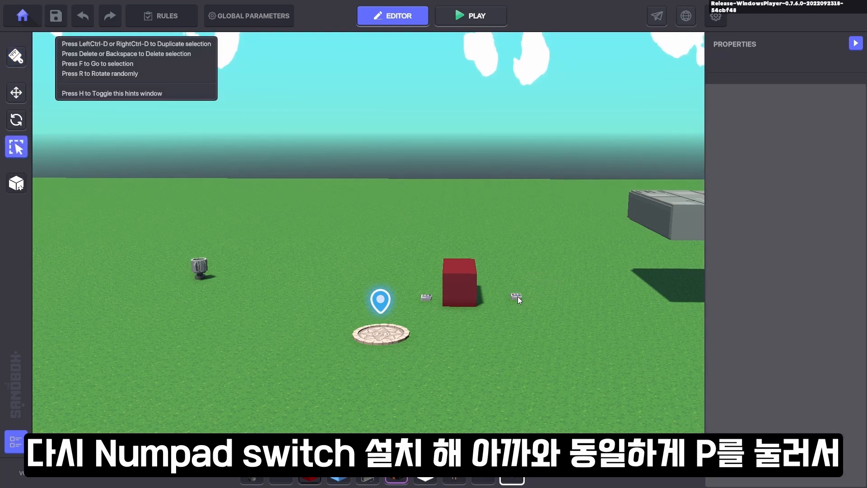
pyautogui.click(517, 296)
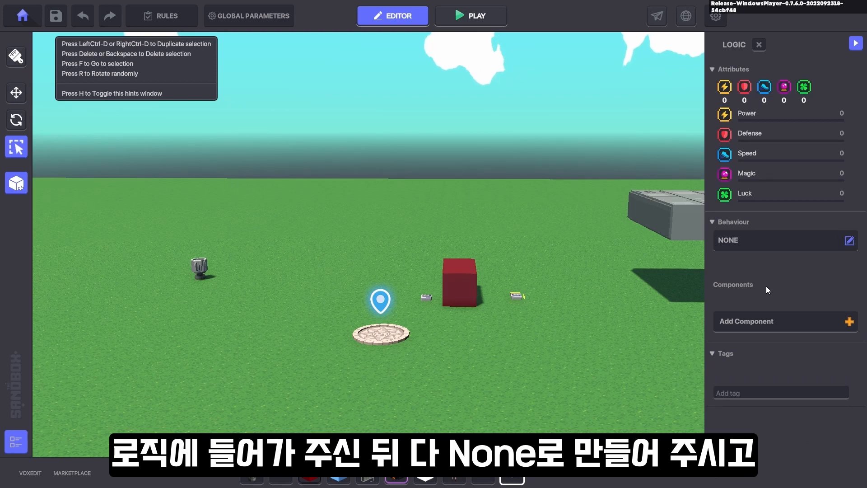
pyautogui.click(764, 239)
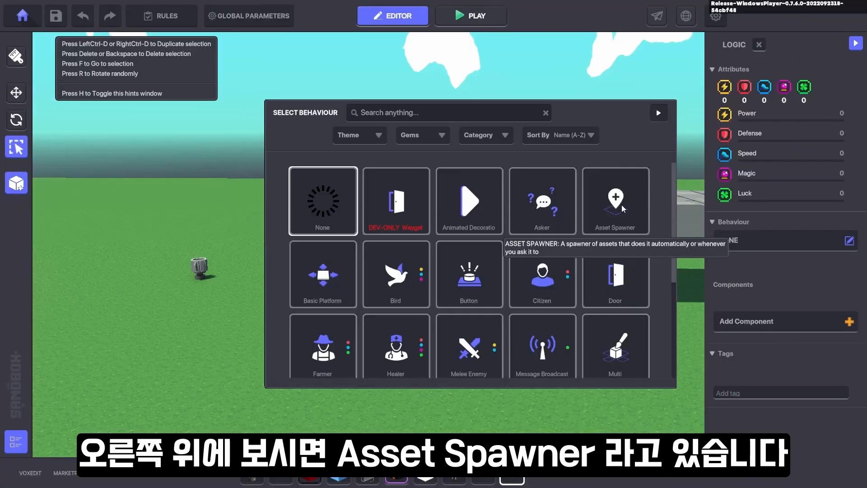
pyautogui.click(531, 217)
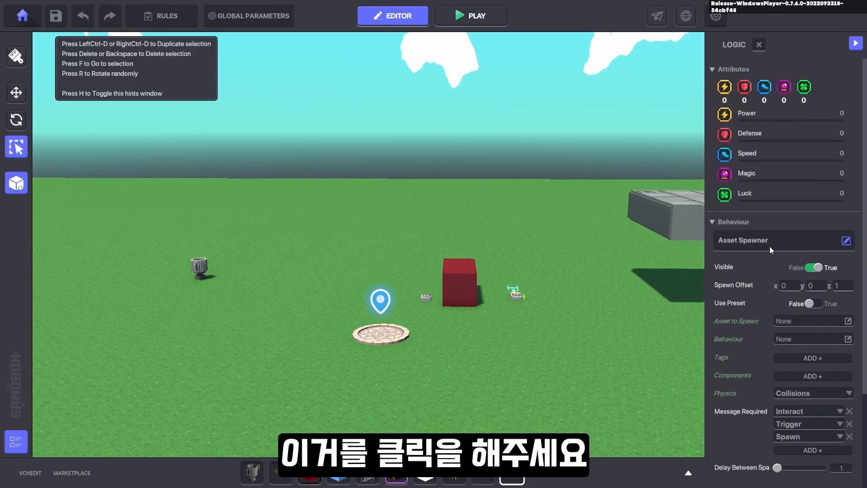
pyautogui.scroll(-1, 768, 255)
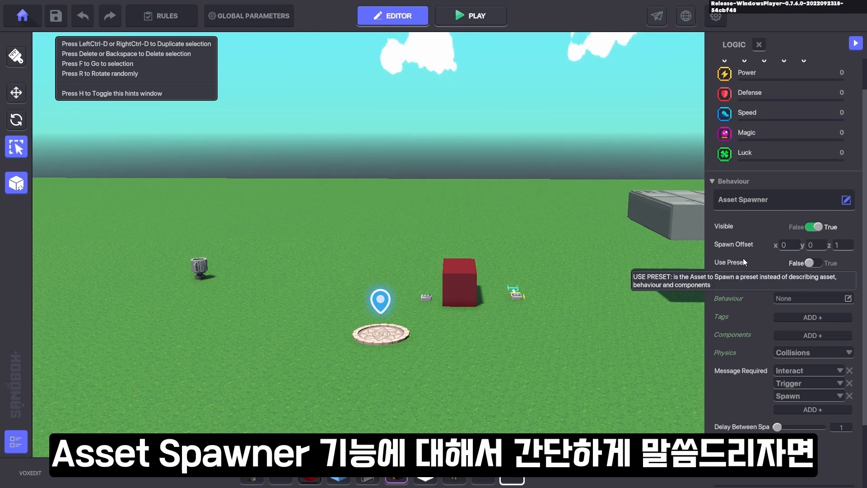
# Set the spawner's Visible option to False and play-test the scene to check the switch's visibility
pyautogui.moveTo(723, 229)
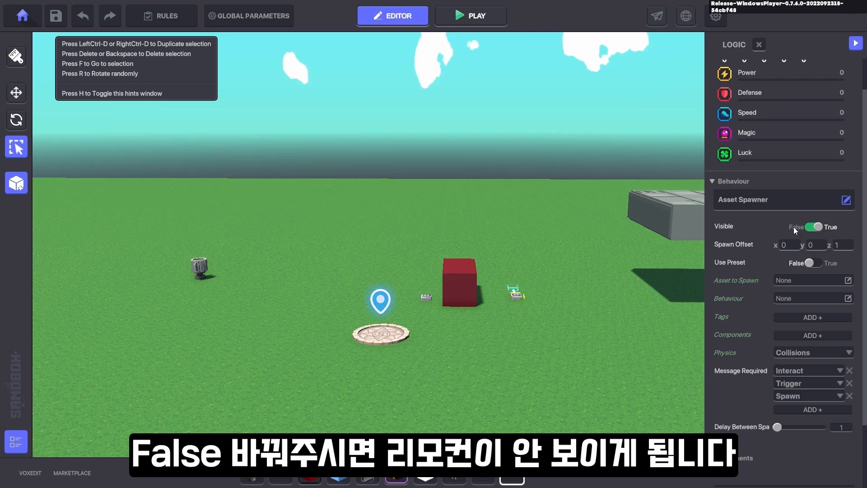
pyautogui.click(814, 227)
pyautogui.press('Tab')
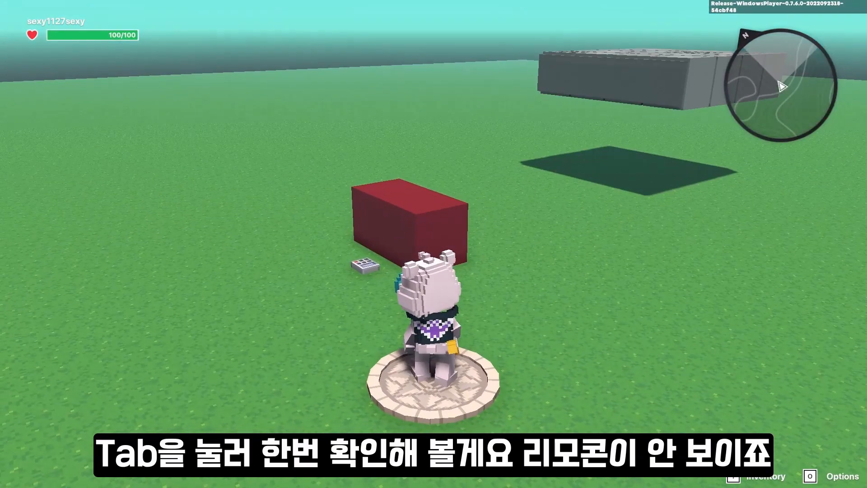
pyautogui.press('d')
pyautogui.press('Tab')
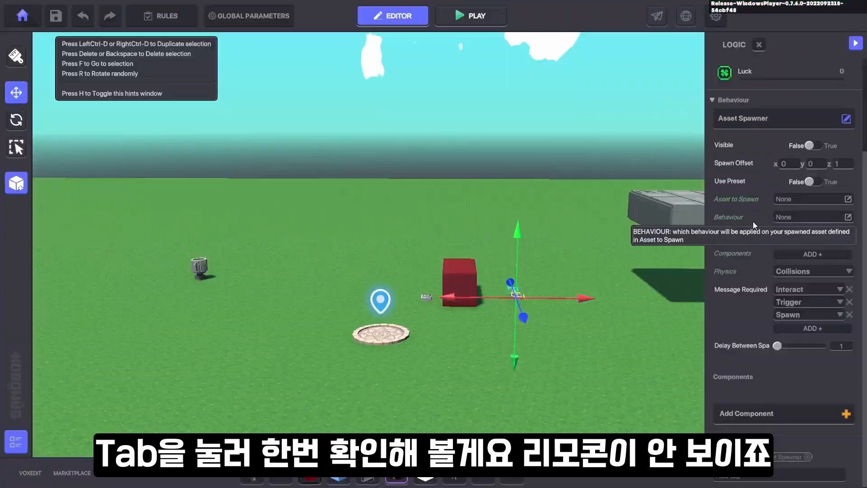
# Set the Asset Spawner's spawn offset to 2 on Y and 0 on Z
pyautogui.scroll(2, 753, 230)
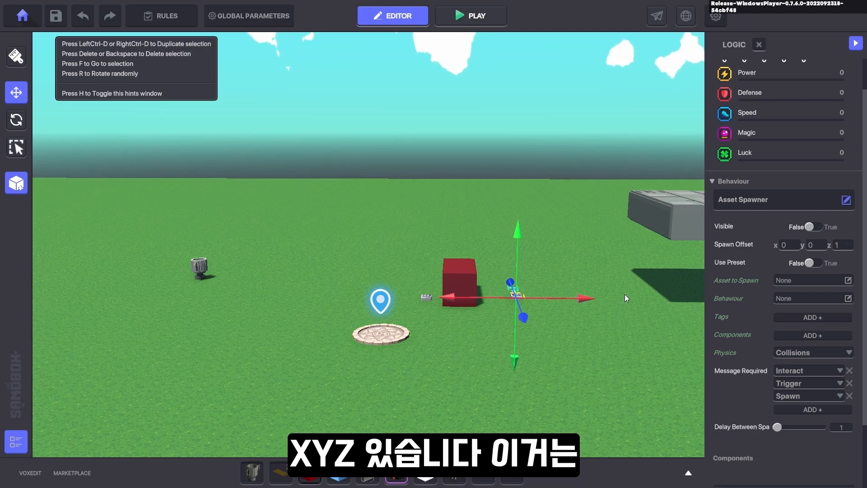
pyautogui.press('f')
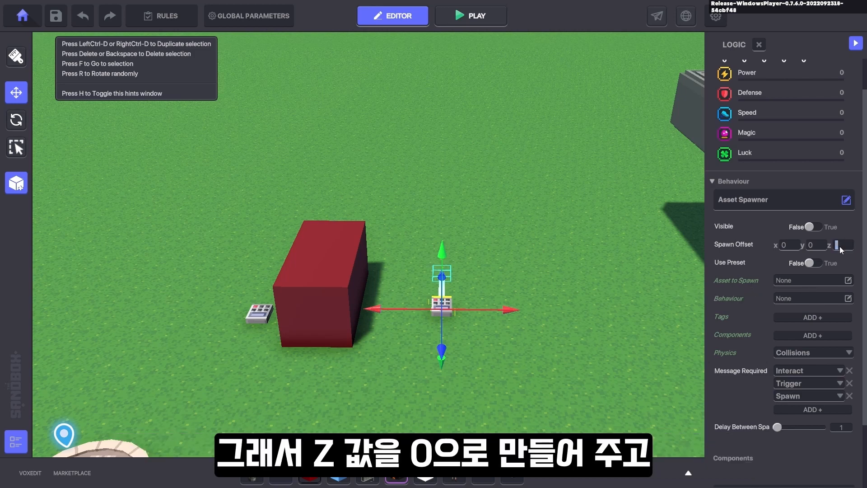
pyautogui.click(816, 245)
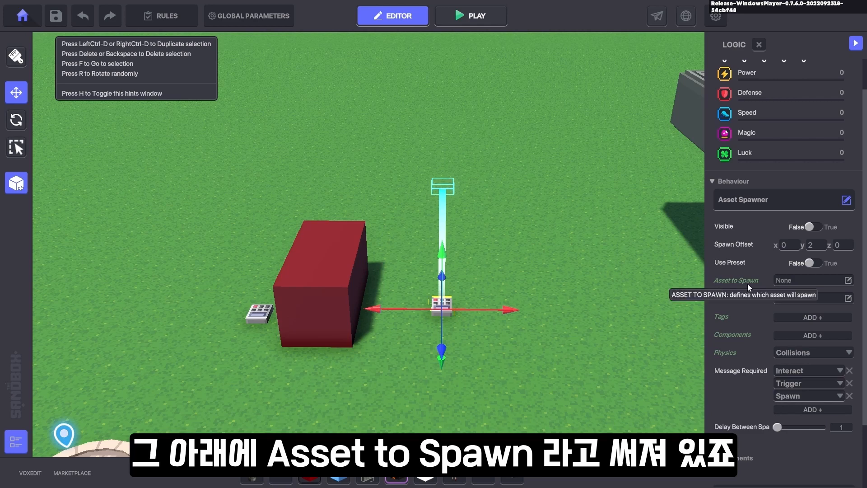
# Choose Edison's phonograph as the asset to spawn and trigger the spawner in a play-test
pyautogui.click(789, 279)
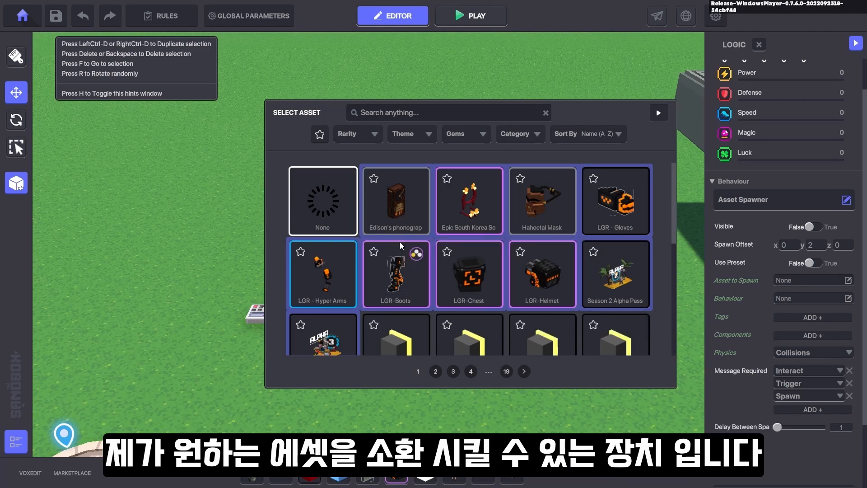
pyautogui.click(404, 198)
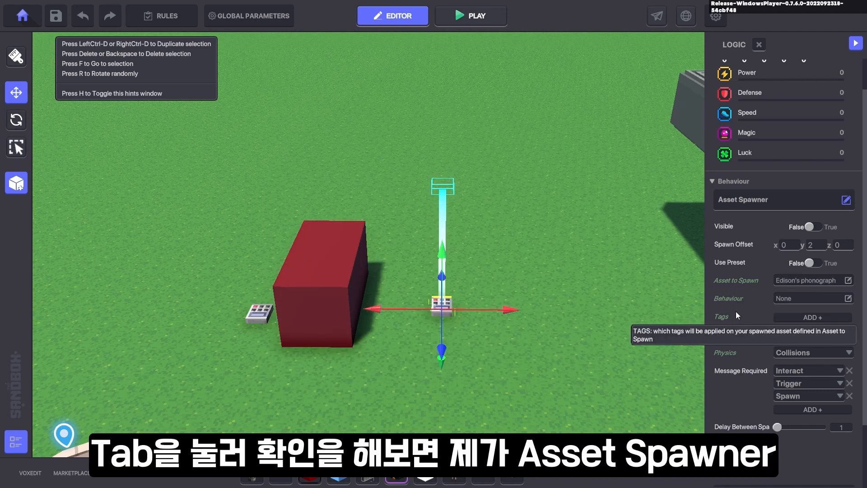
pyautogui.press('Tab')
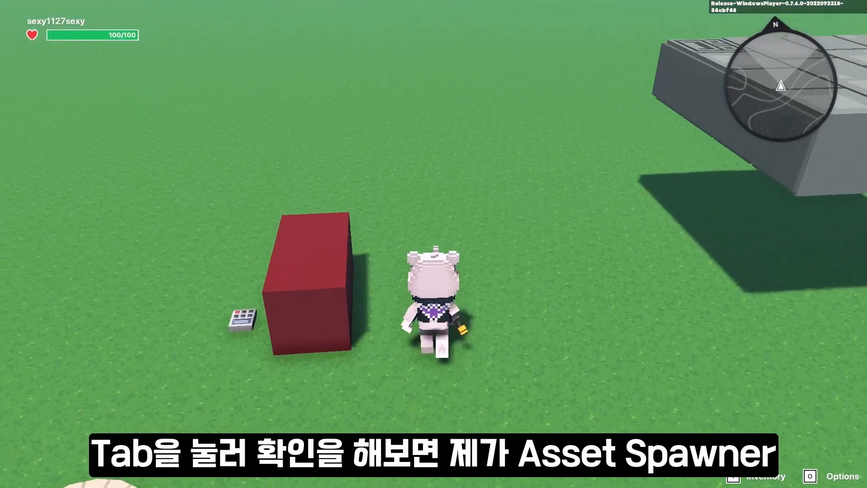
pyautogui.press('e')
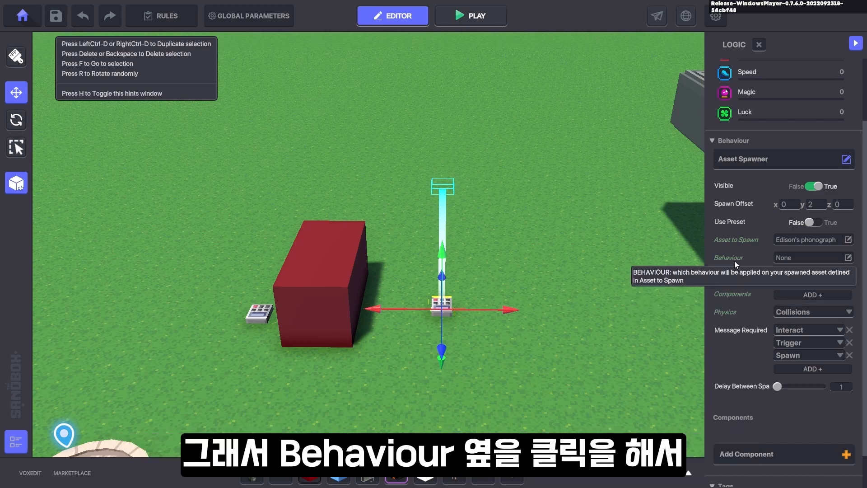
# Assign the Bird behaviour to the spawned asset and observe it in a play-test
pyautogui.click(790, 259)
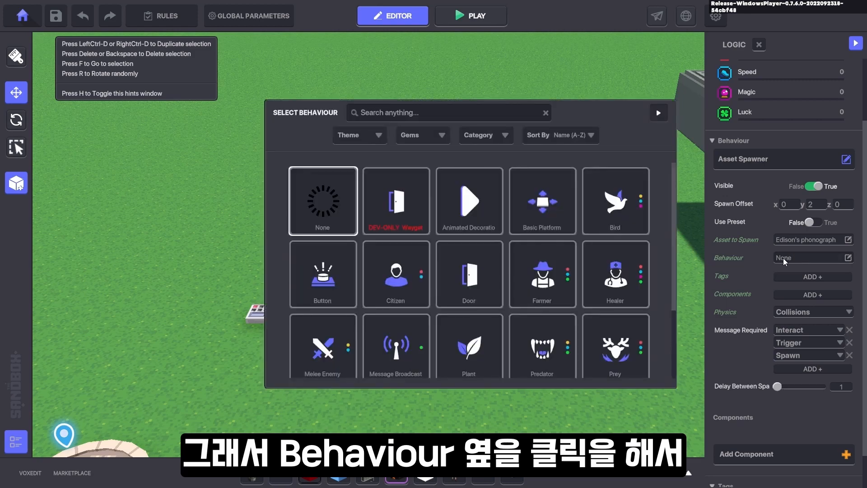
pyautogui.click(614, 199)
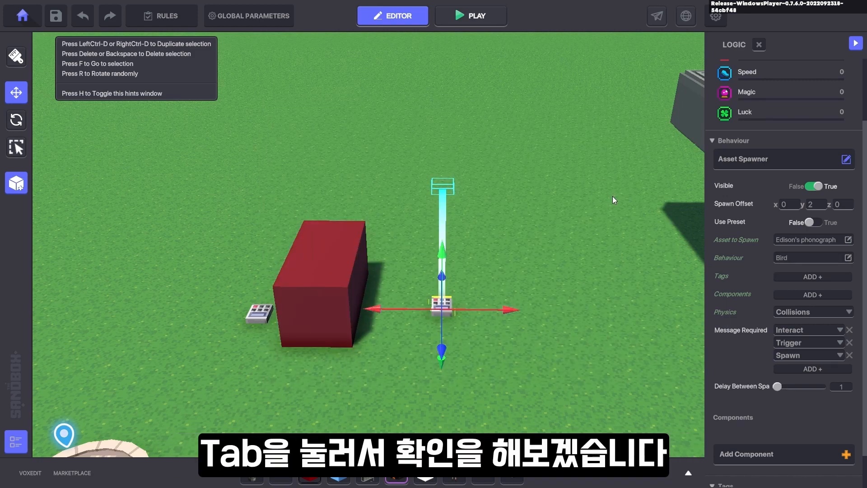
pyautogui.press('Tab')
pyautogui.press('w')
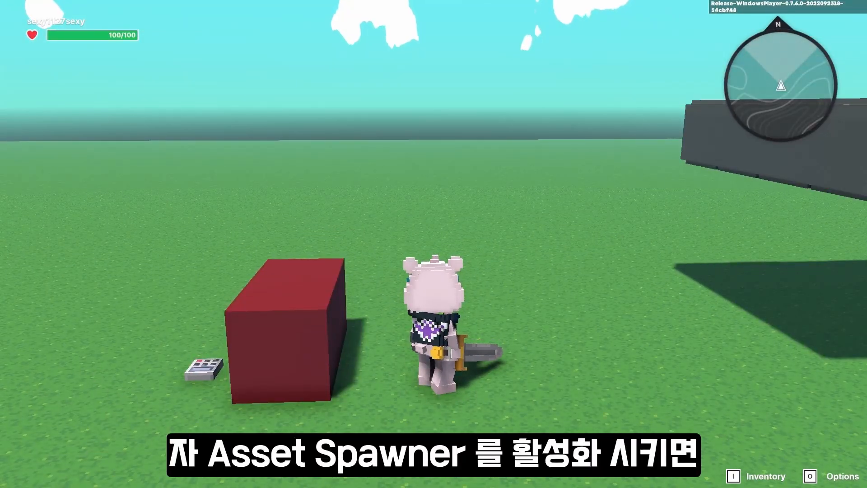
pyautogui.press('s')
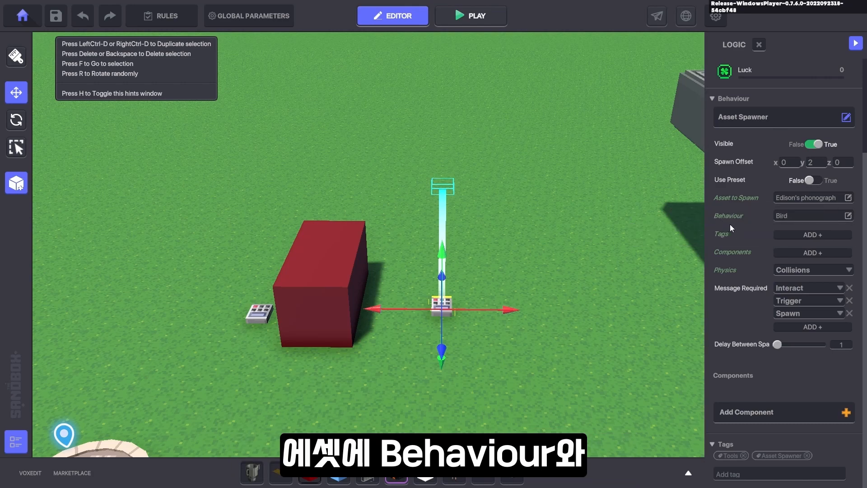
# Reset the spawned asset's behaviour to None
pyautogui.moveTo(745, 269)
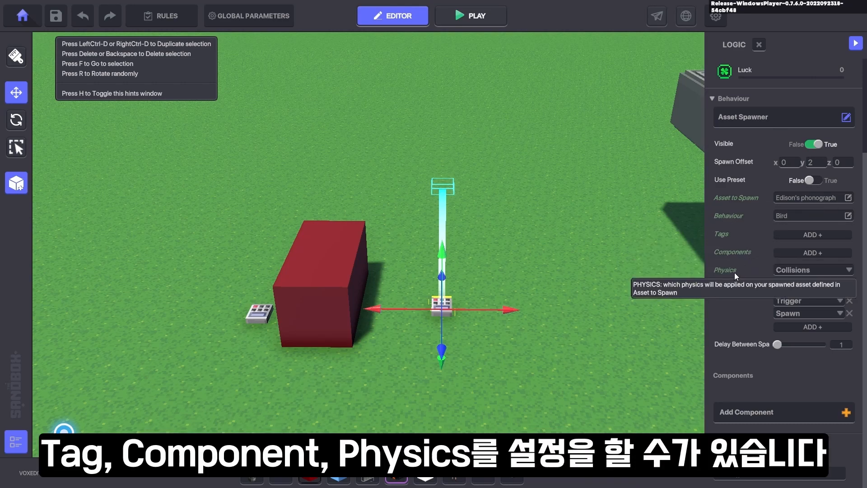
pyautogui.click(801, 214)
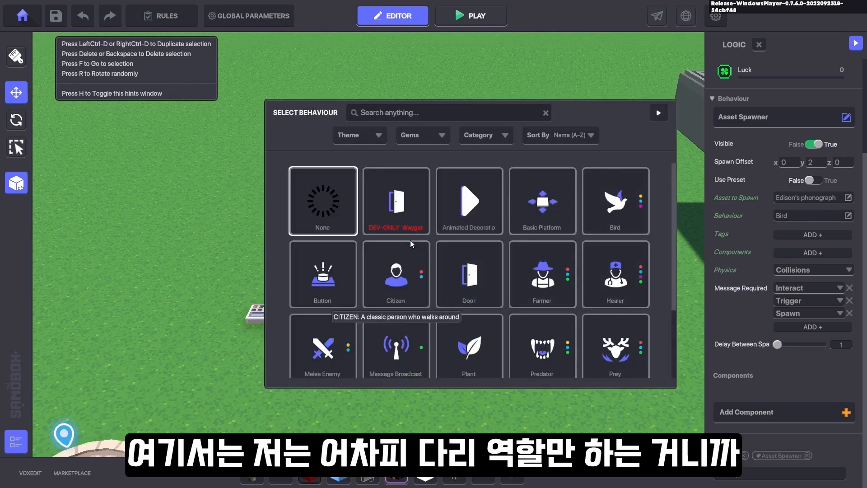
pyautogui.click(331, 195)
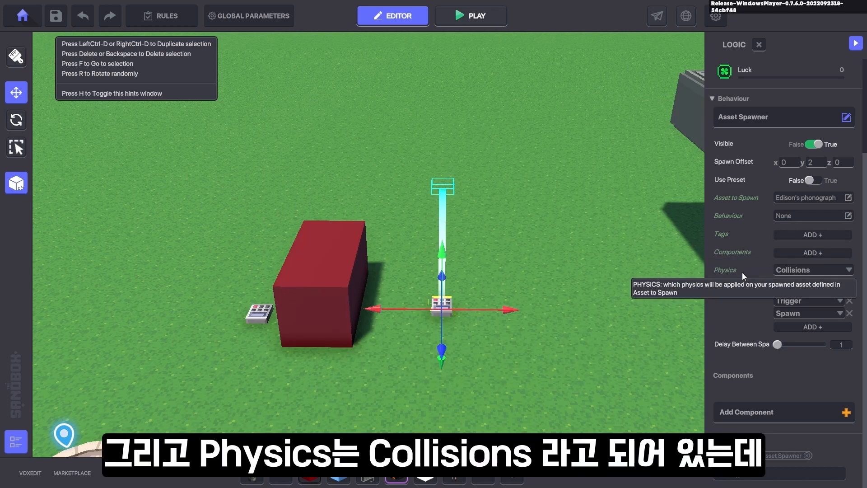
# Set the spawned asset's physics to No Collisions and play-test by walking and jumping into the spawned phonograph
pyautogui.click(800, 269)
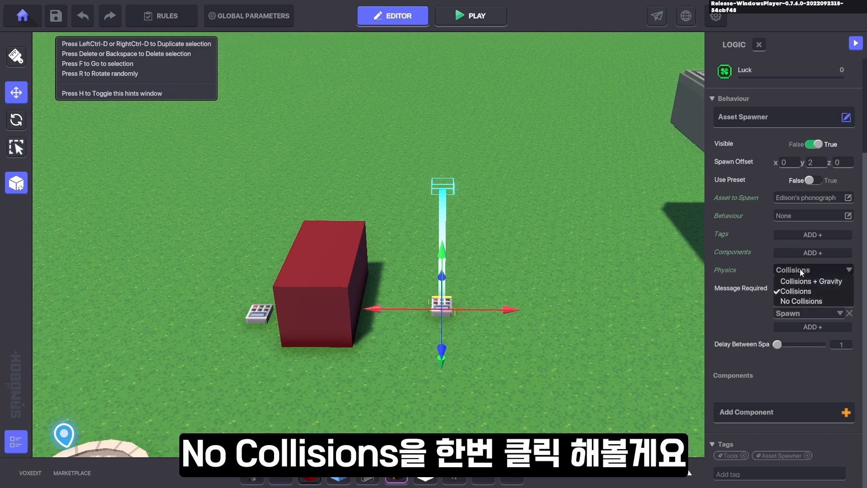
pyautogui.click(800, 302)
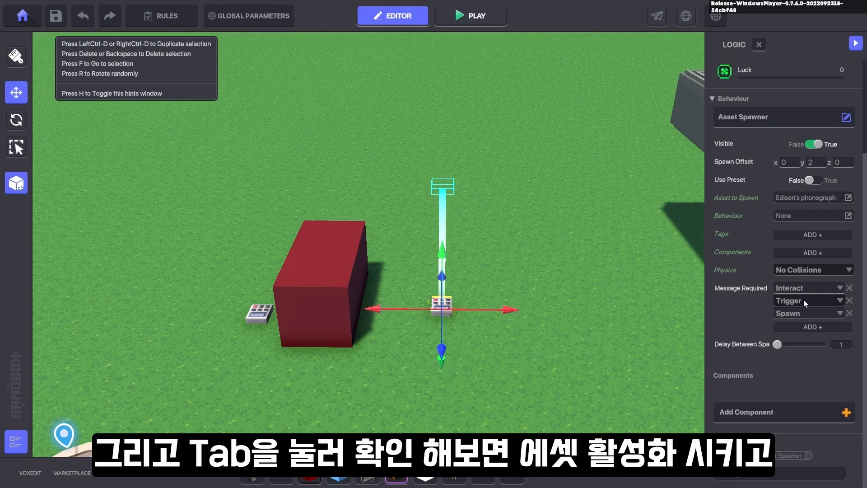
pyautogui.press('Tab')
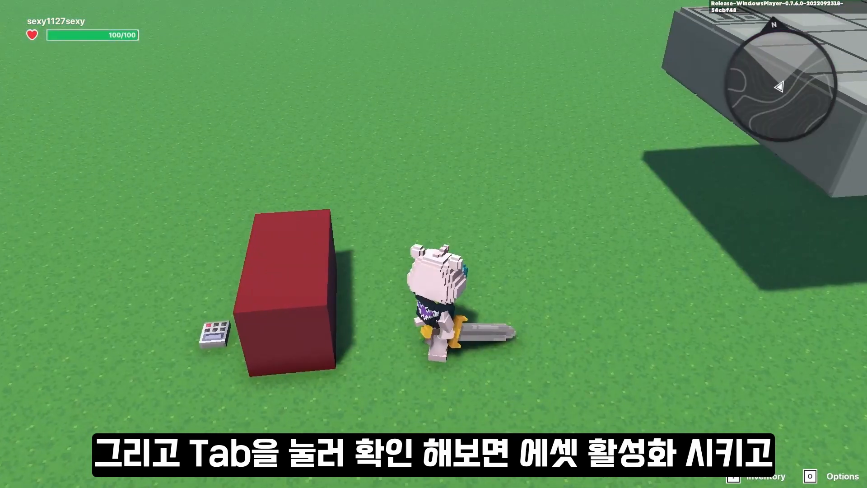
pyautogui.press('a')
pyautogui.press('space')
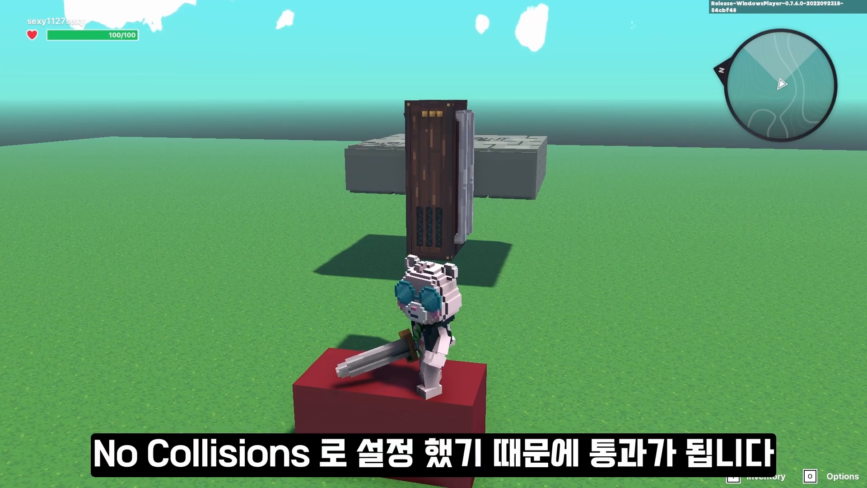
pyautogui.press('w')
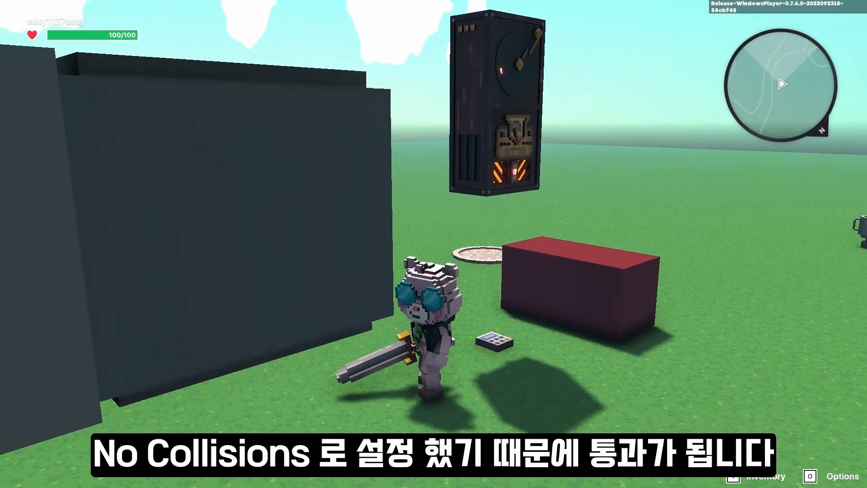
pyautogui.press('w')
pyautogui.press('space')
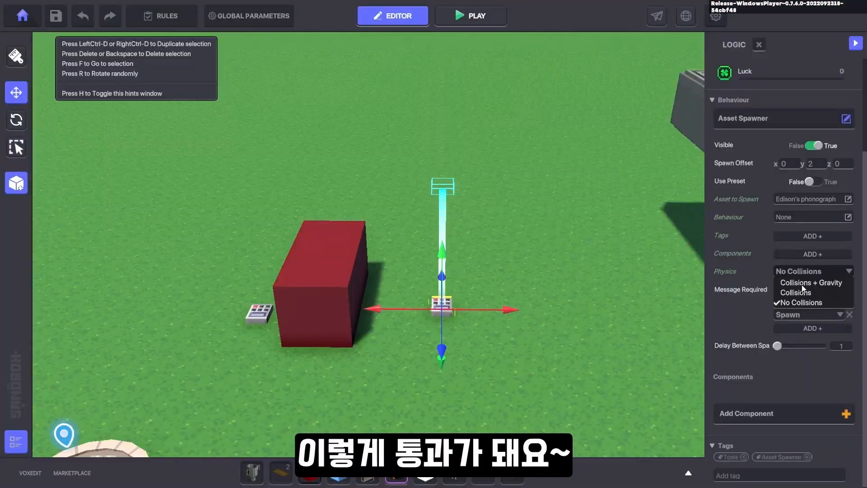
# Try Collisions + Gravity as the spawned asset's physics, and return the setting to Collisions
pyautogui.click(803, 284)
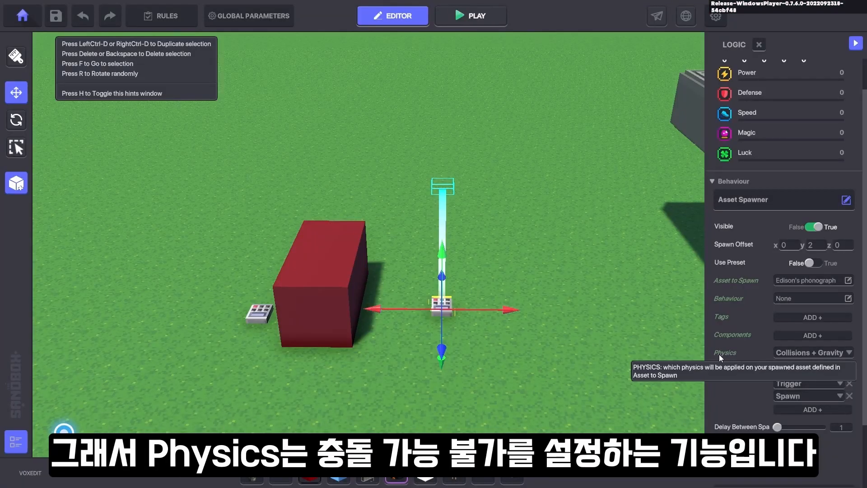
pyautogui.click(815, 353)
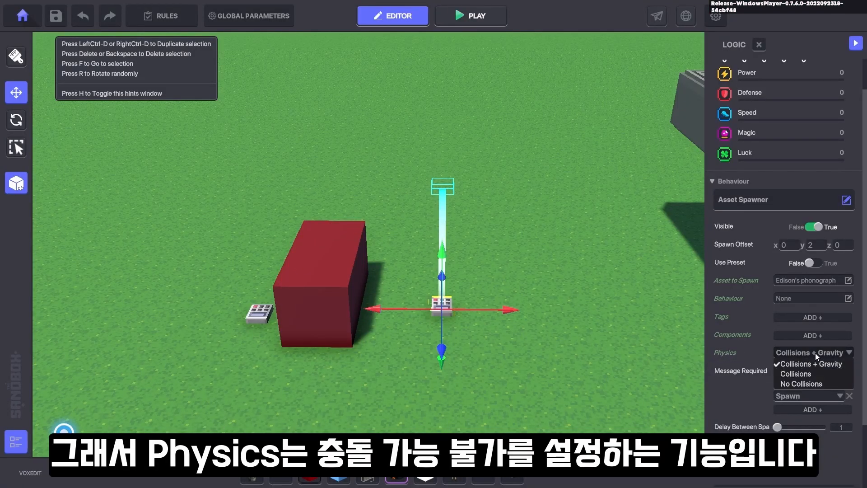
pyautogui.click(804, 375)
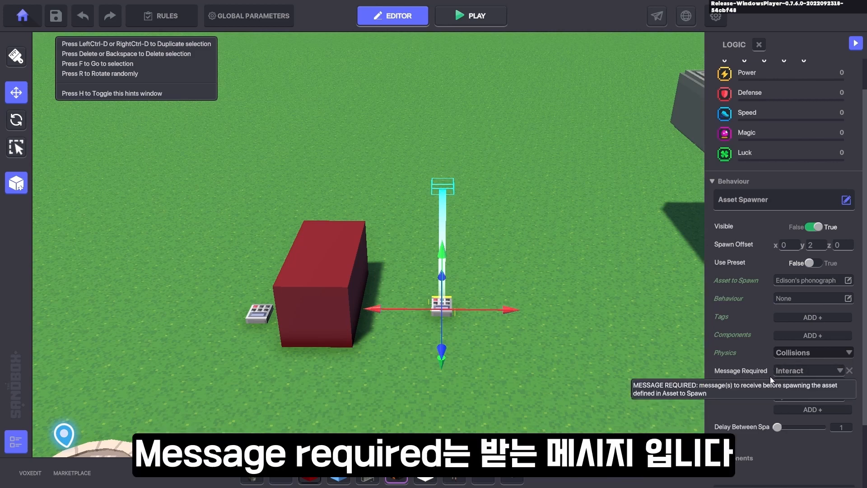
# Replace the spawner's default required messages with the single message Qw.1
pyautogui.click(849, 372)
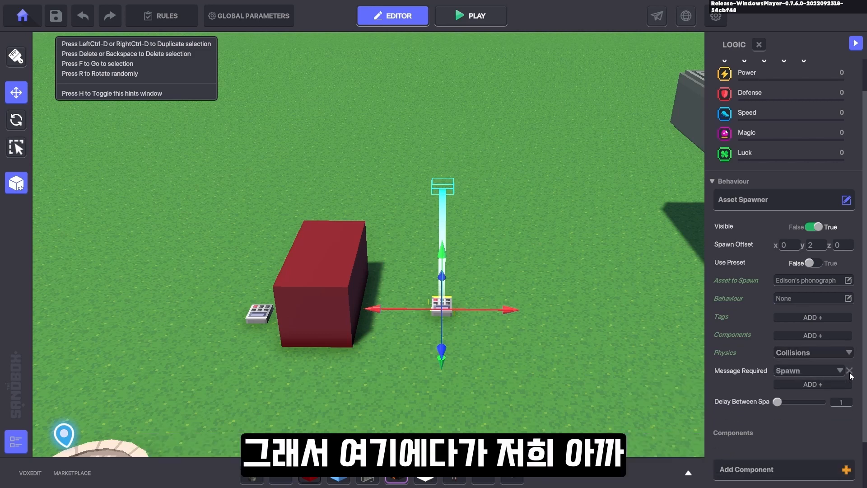
pyautogui.click(807, 371)
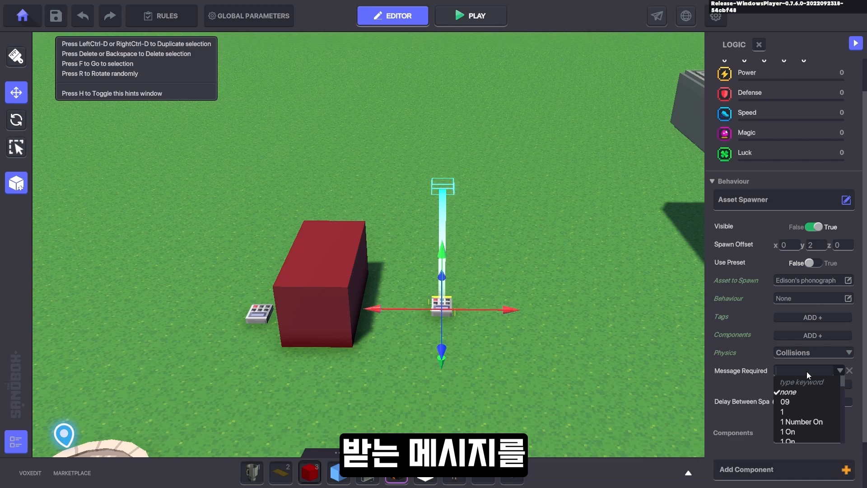
pyautogui.write('Qw.1')
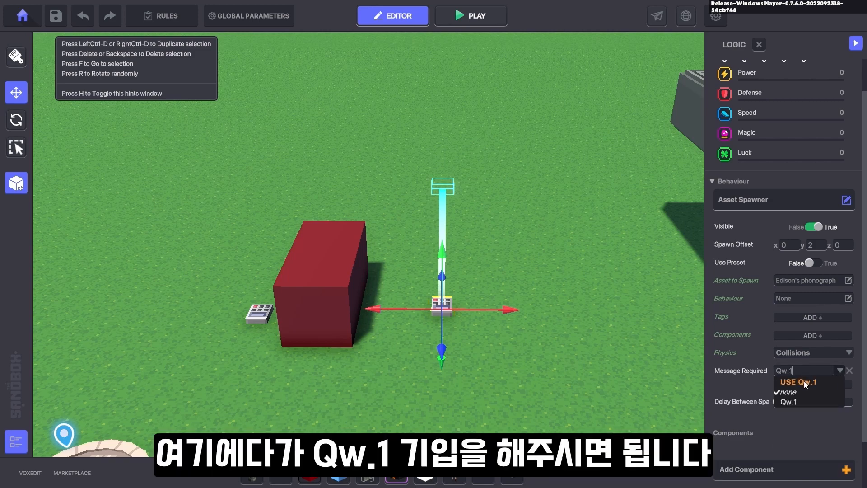
pyautogui.click(805, 382)
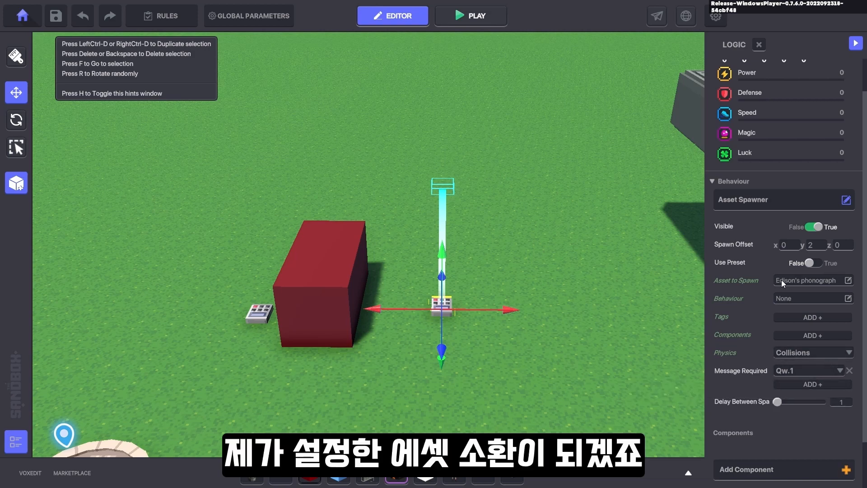
# Try raising the delay between spawns to 117 seconds, and return it to 1
pyautogui.moveTo(732, 401)
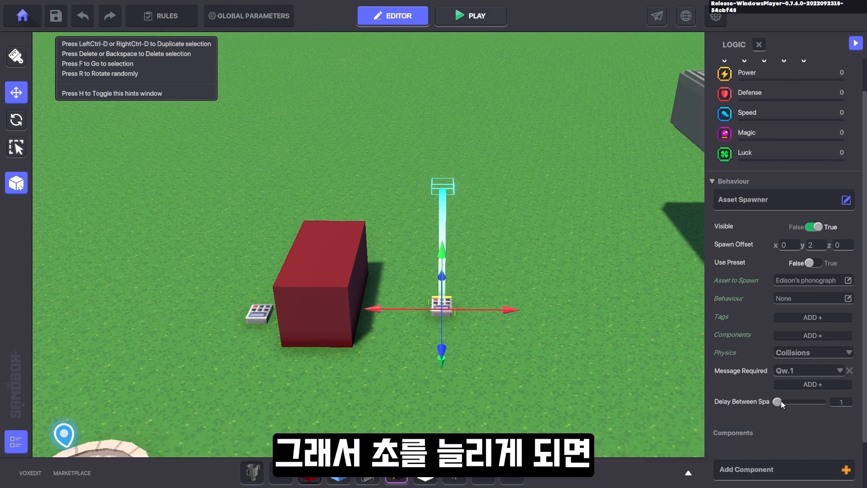
pyautogui.moveTo(781, 400); pyautogui.dragTo(800, 402)
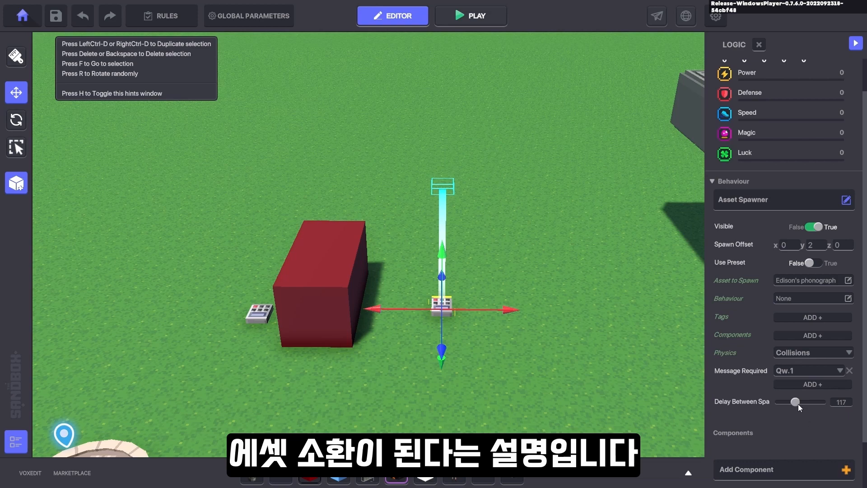
pyautogui.moveTo(797, 403); pyautogui.dragTo(761, 402)
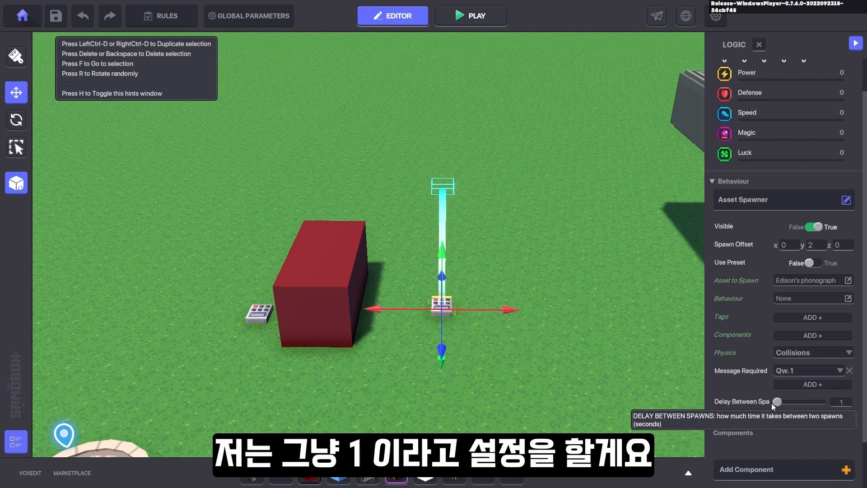
# Search the assets for carpet and set Desert Carpet Yellow as the asset to spawn
pyautogui.click(798, 280)
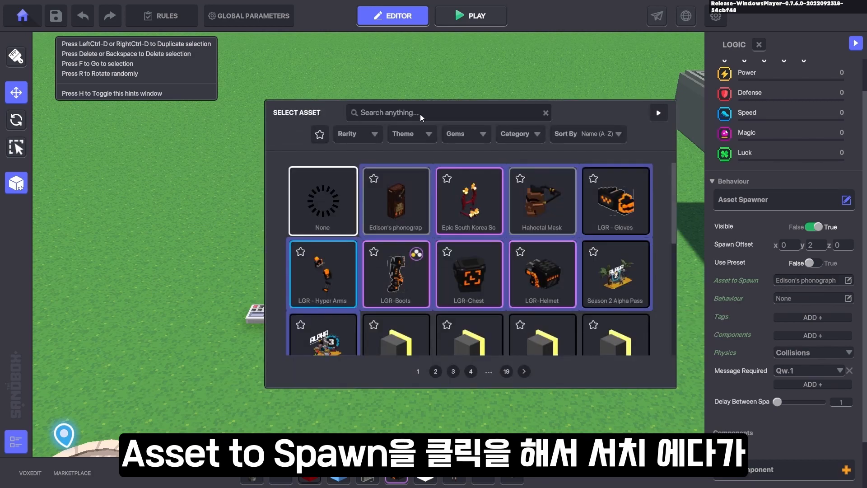
pyautogui.write('carpet')
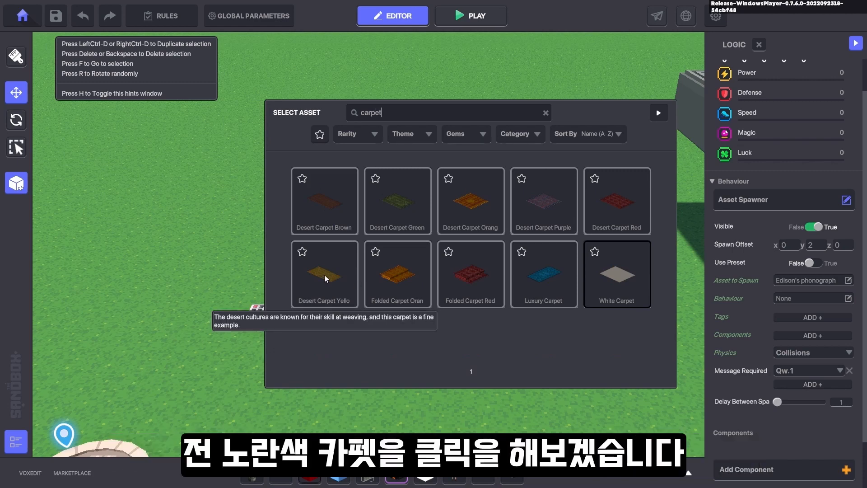
pyautogui.click(325, 274)
pyautogui.scroll(5, 772, 310)
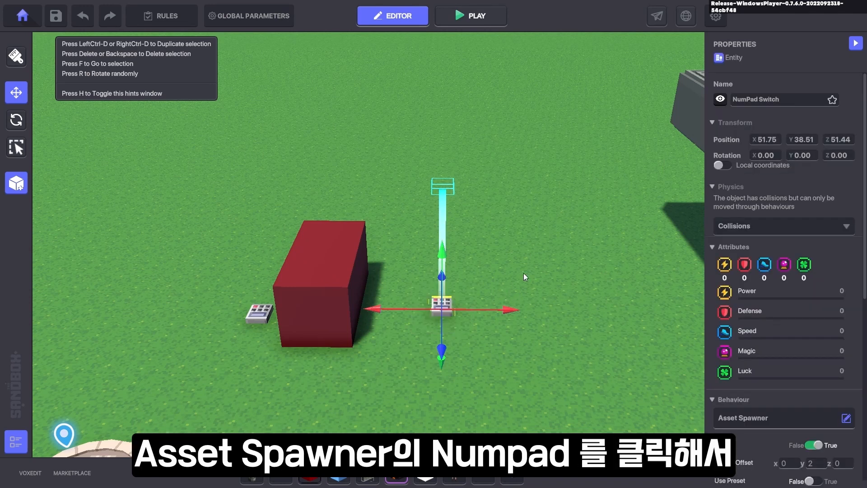
# Duplicate the Asset Spawner switch and place the copy in line beside the original, on the side away from the red block
pyautogui.hotkey('ctrl', 'd')
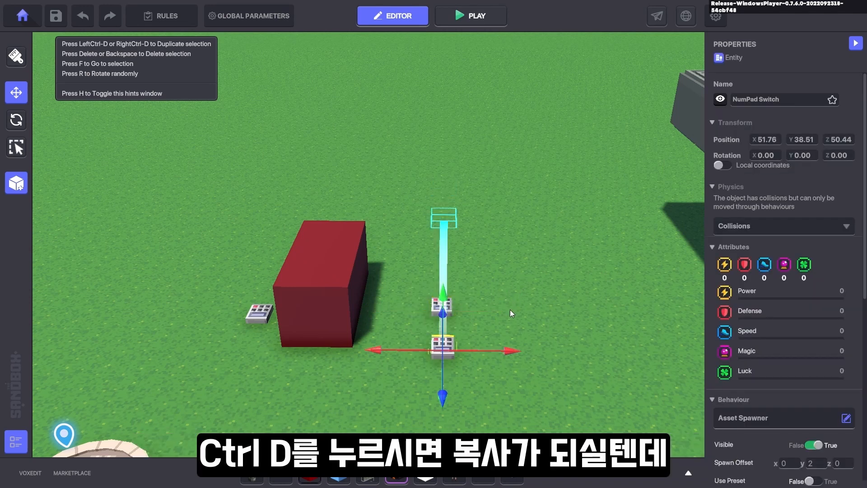
pyautogui.moveTo(510, 349); pyautogui.dragTo(611, 349)
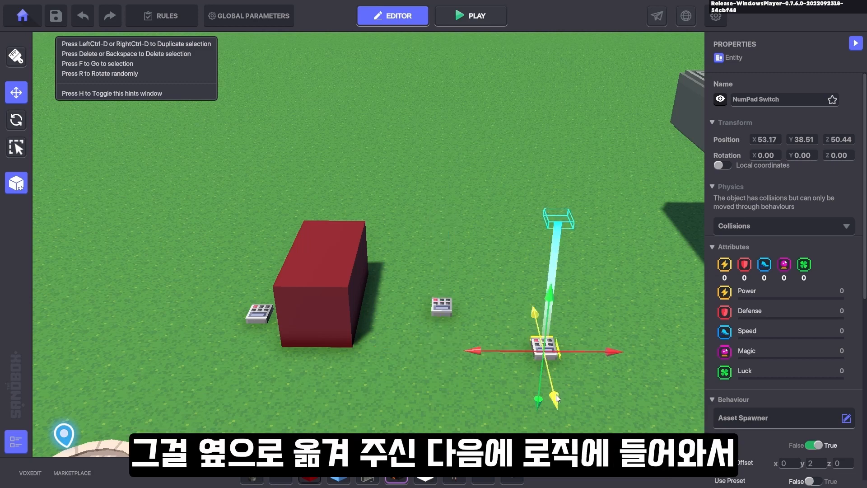
pyautogui.moveTo(556, 394); pyautogui.dragTo(561, 342)
# Set the copied spawner's Y spawn offset to 2.5 and play-test the spawned carpet steps
pyautogui.scroll(-6, 777, 364)
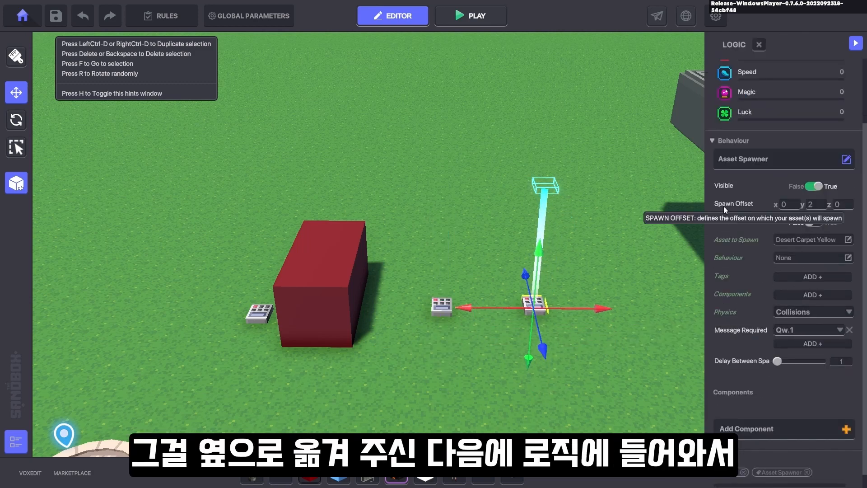
pyautogui.click(819, 204)
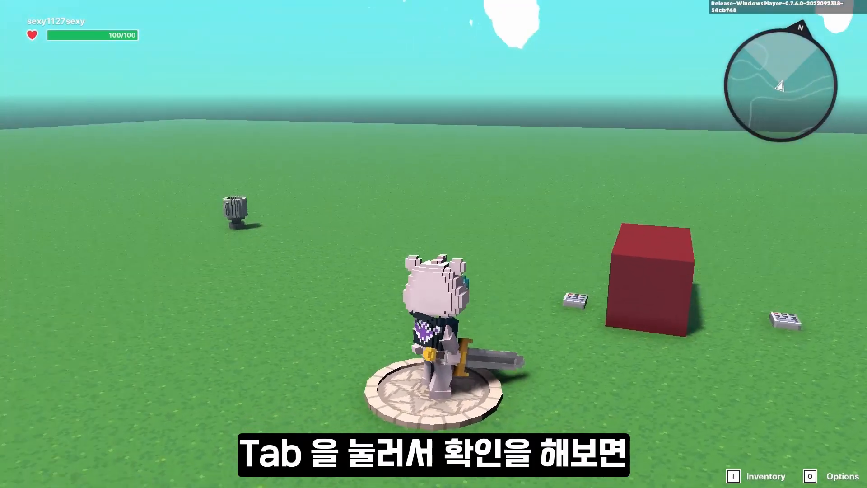
pyautogui.press('w')
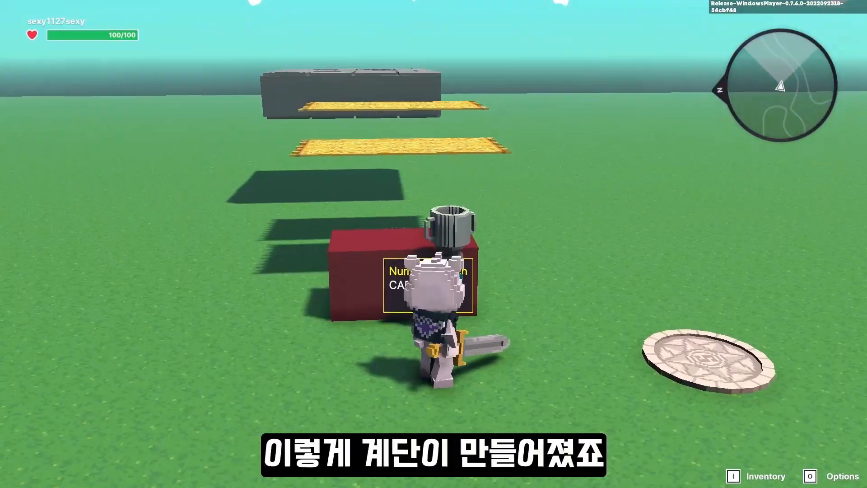
pyautogui.press('w')
pyautogui.press('w')
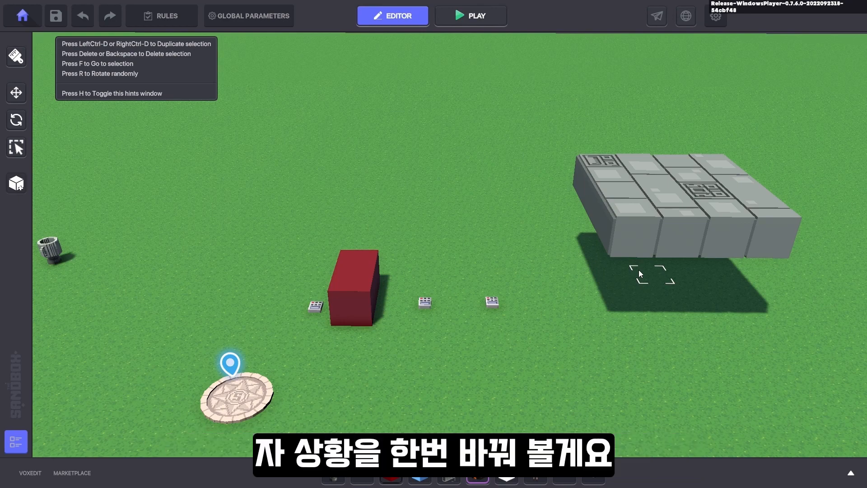
# Move the Ancient Cave Wall A platform farther from the switches, to about X 59.44, and deselect it
pyautogui.click(633, 261)
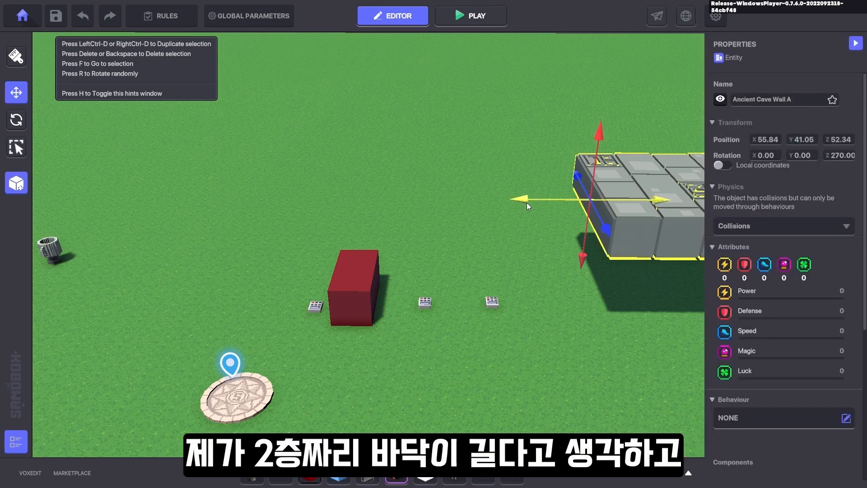
pyautogui.moveTo(526, 202); pyautogui.dragTo(664, 210)
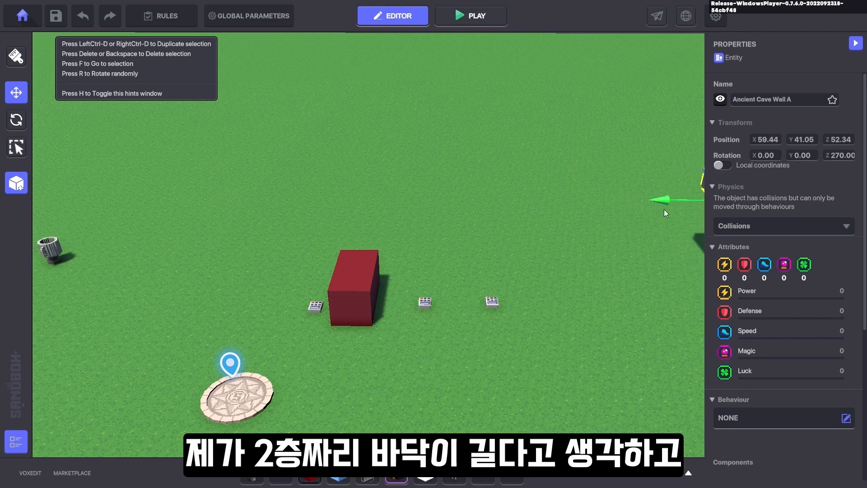
pyautogui.moveTo(579, 249); pyautogui.dragTo(552, 245, button='middle')
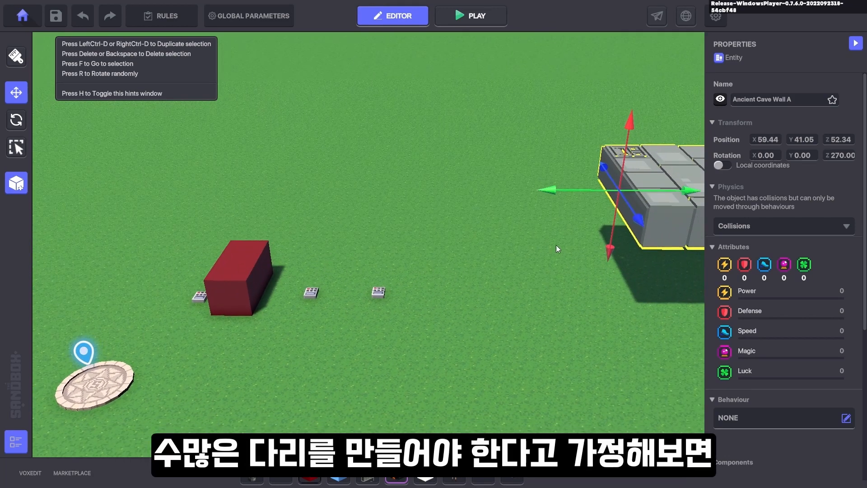
pyautogui.click(295, 264)
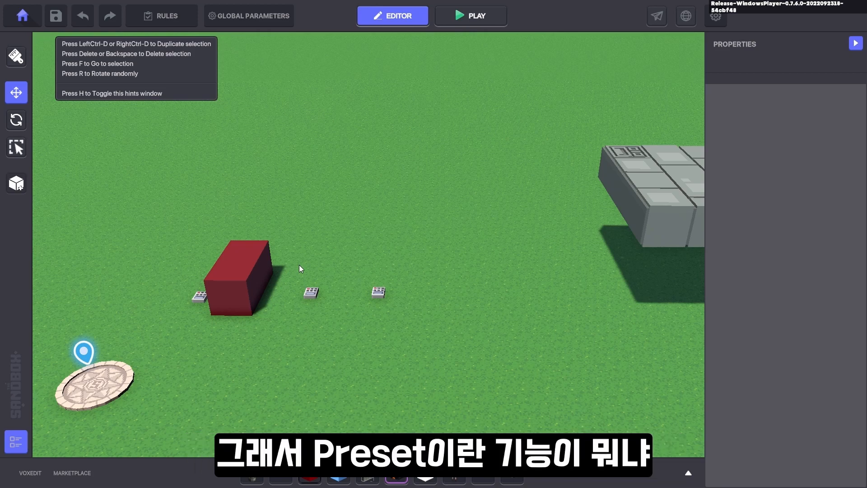
# Select both Asset Spawner switches together and move them forward along Z to about 48, clear of the bridge area
pyautogui.moveTo(298, 265); pyautogui.dragTo(399, 336)
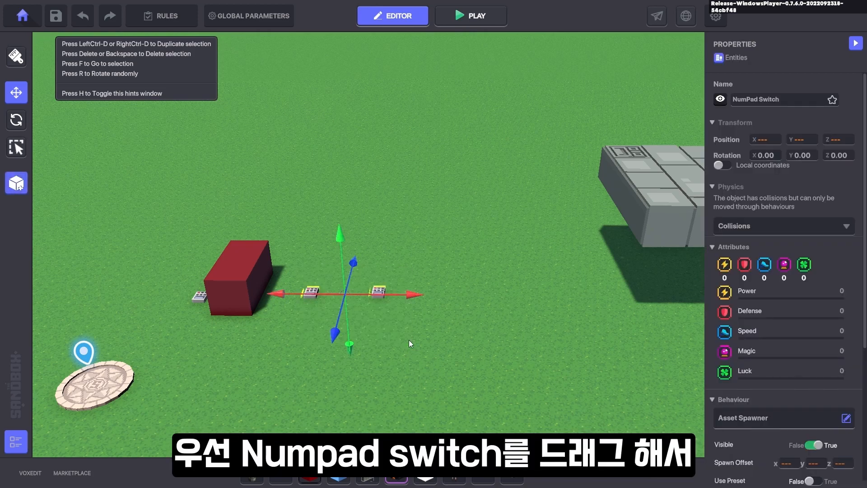
pyautogui.moveTo(337, 334); pyautogui.dragTo(312, 428)
pyautogui.click(425, 311)
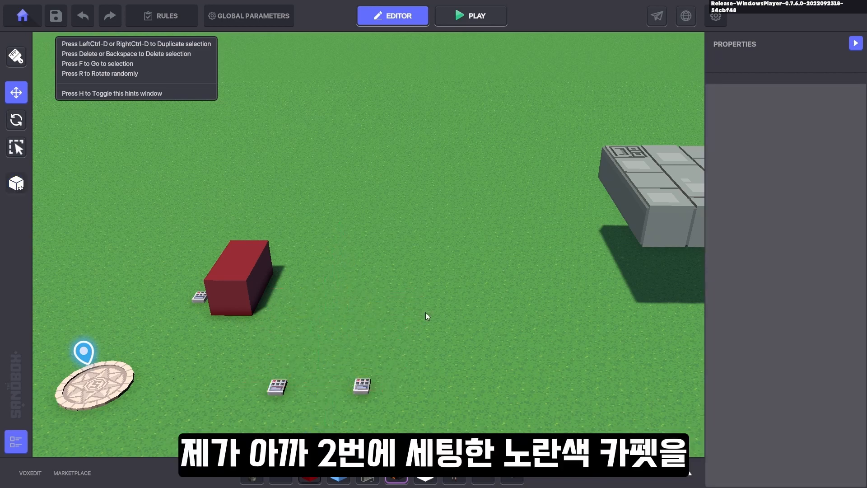
# Place three Desert Carpet Yellow assets in a row on the ground between the red block and the stone platform
pyautogui.press('2')
pyautogui.click(350, 284)
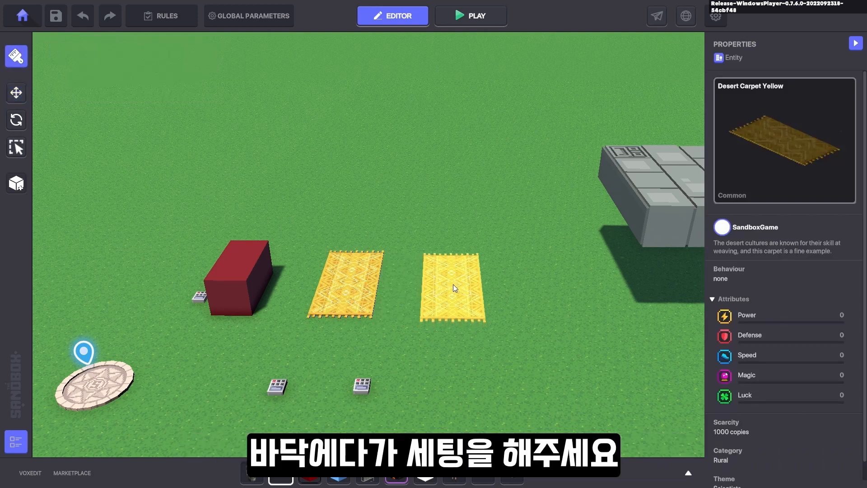
pyautogui.click(453, 284)
pyautogui.click(556, 285)
# Raise the three carpets as ascending steps toward the platform, at Y heights of about 39.42, 39.85 and 40.31
pyautogui.press('p')
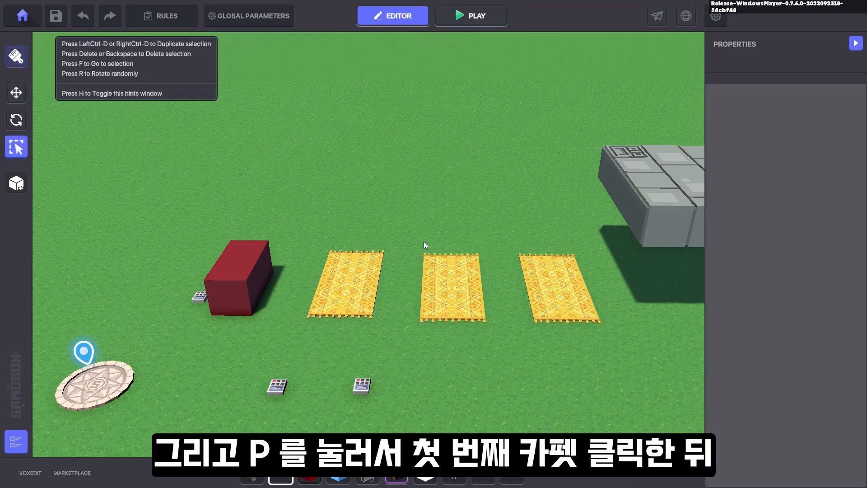
pyautogui.click(355, 280)
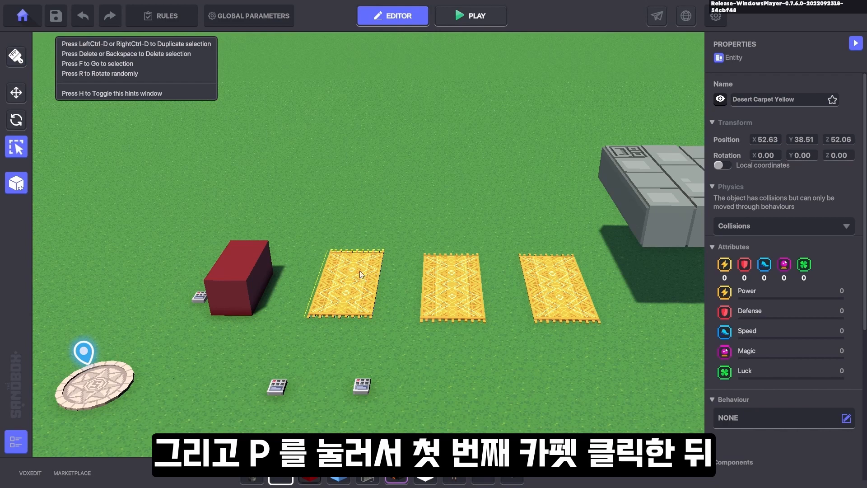
pyautogui.press('i')
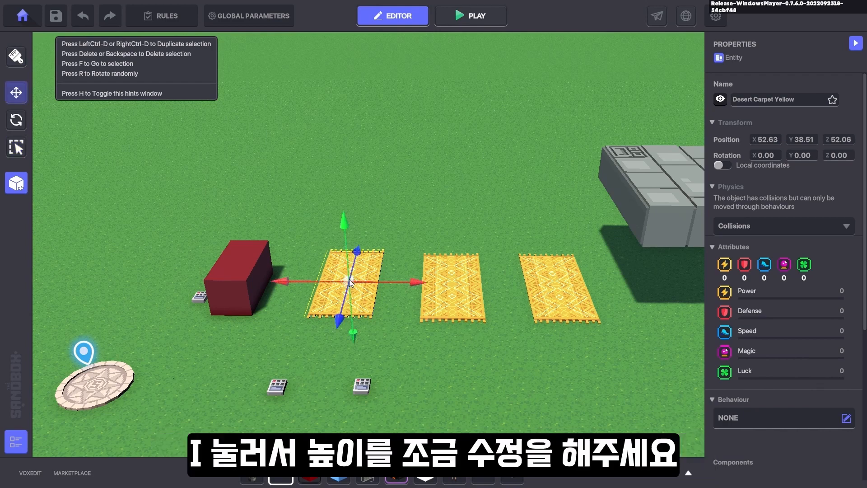
pyautogui.moveTo(345, 227); pyautogui.dragTo(349, 190)
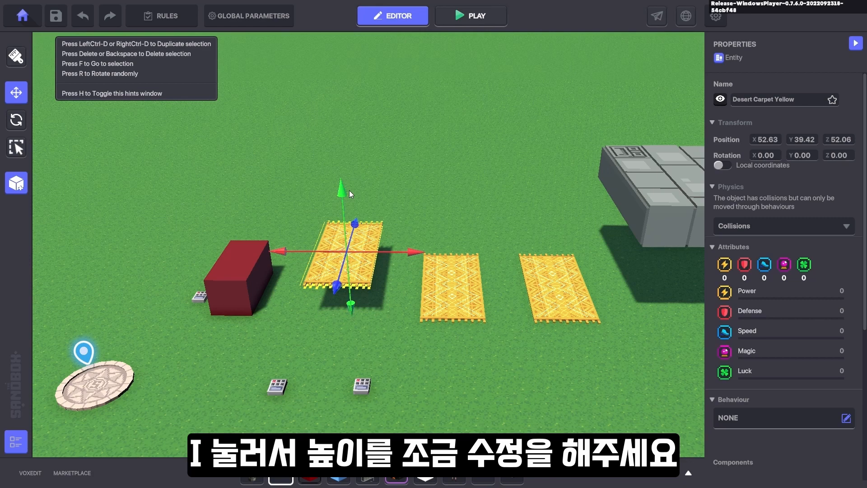
pyautogui.click(443, 281)
pyautogui.moveTo(453, 228); pyautogui.dragTo(463, 175)
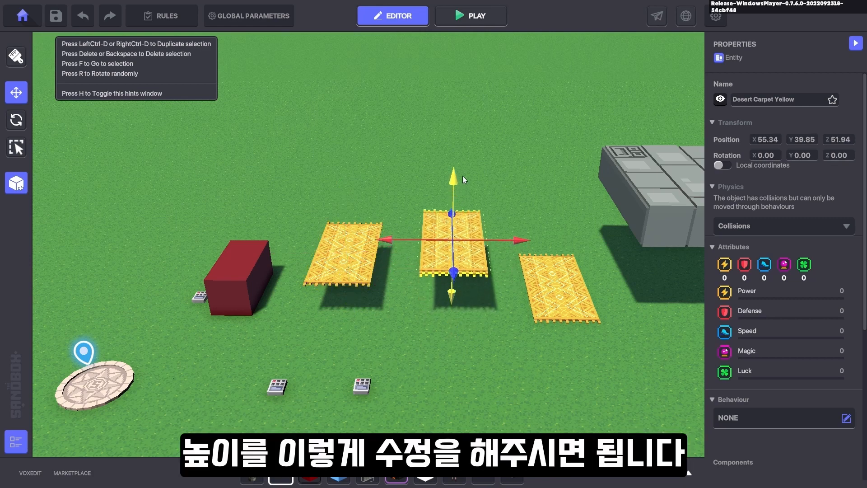
pyautogui.click(567, 286)
pyautogui.moveTo(558, 227); pyautogui.dragTo(564, 154)
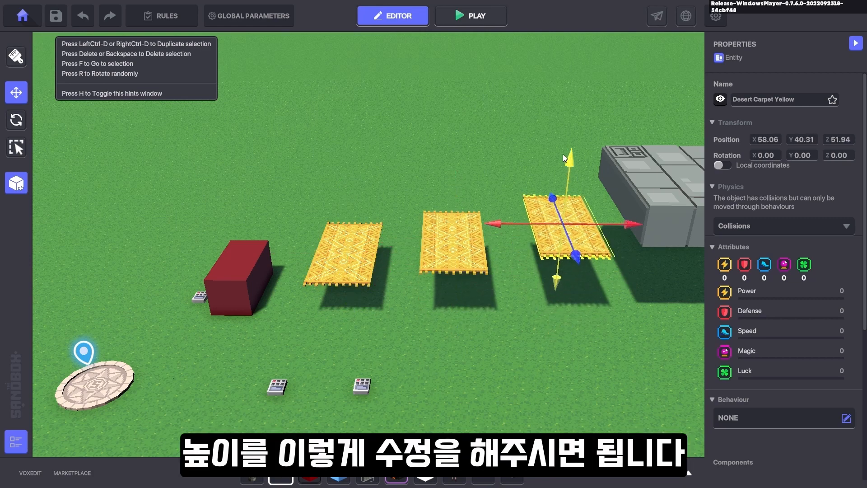
pyautogui.click(583, 306)
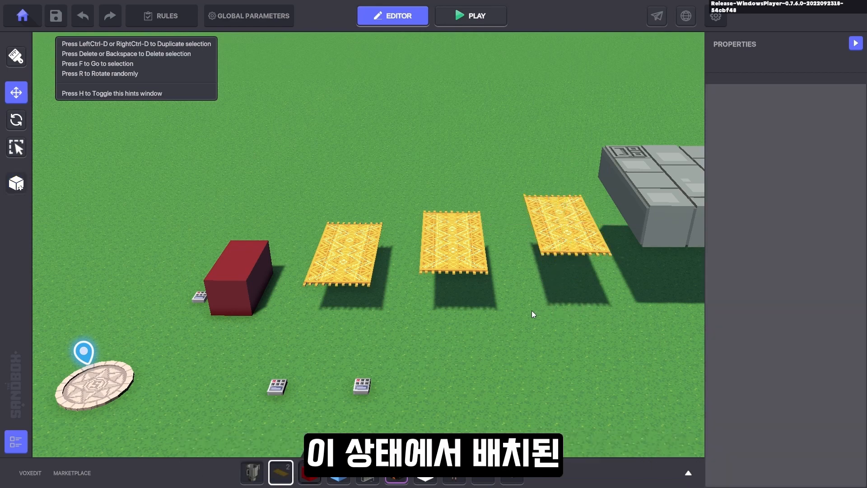
# Save the three carpets together as a new preset named Carpet and move them back along Z, away from the red block's row
pyautogui.moveTo(532, 311); pyautogui.dragTo(580, 327)
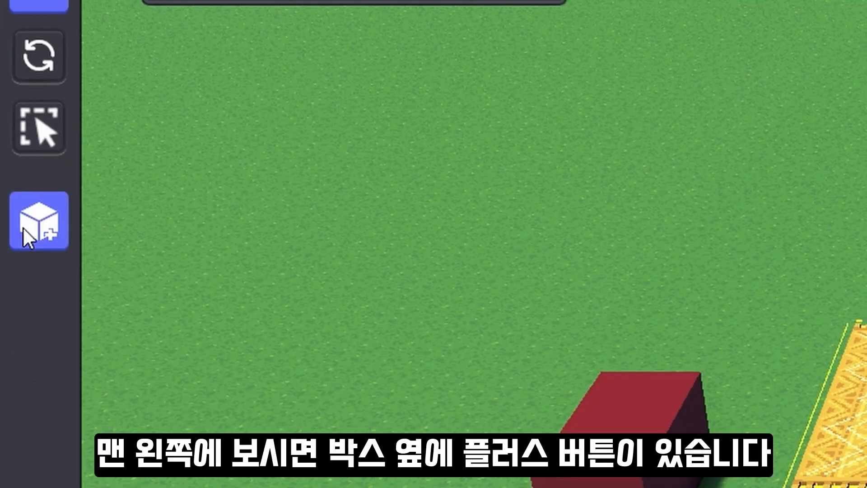
pyautogui.click(34, 230)
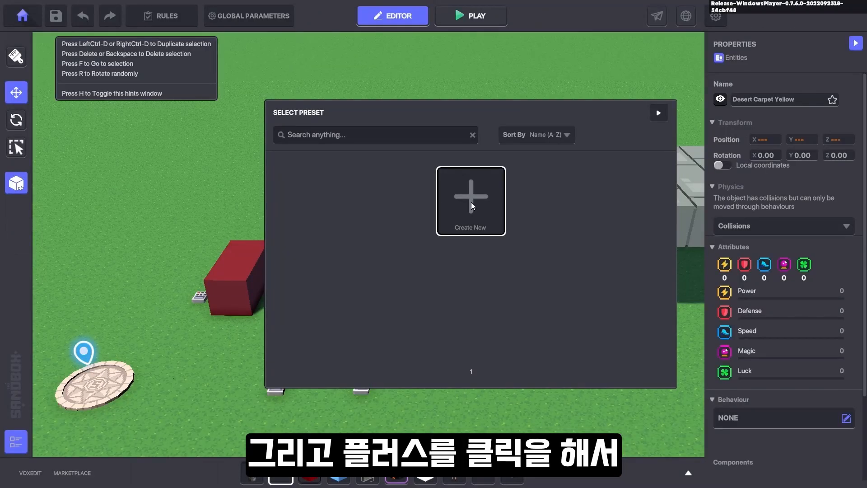
pyautogui.click(471, 202)
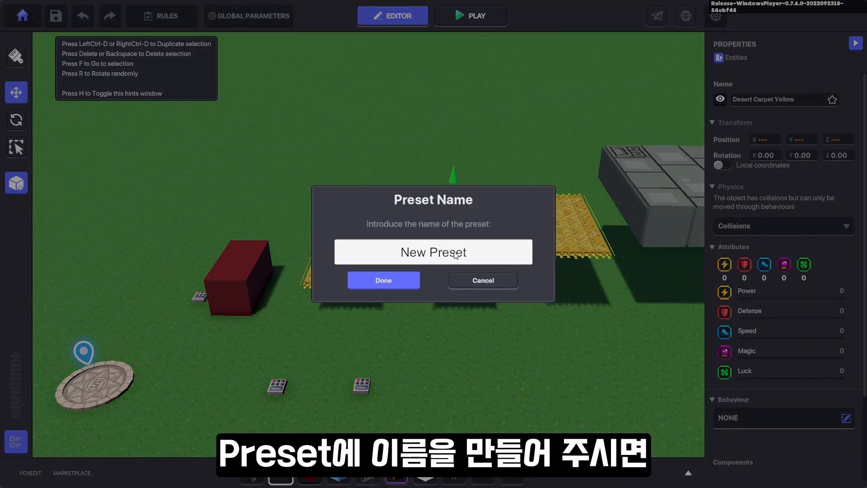
pyautogui.click(455, 255)
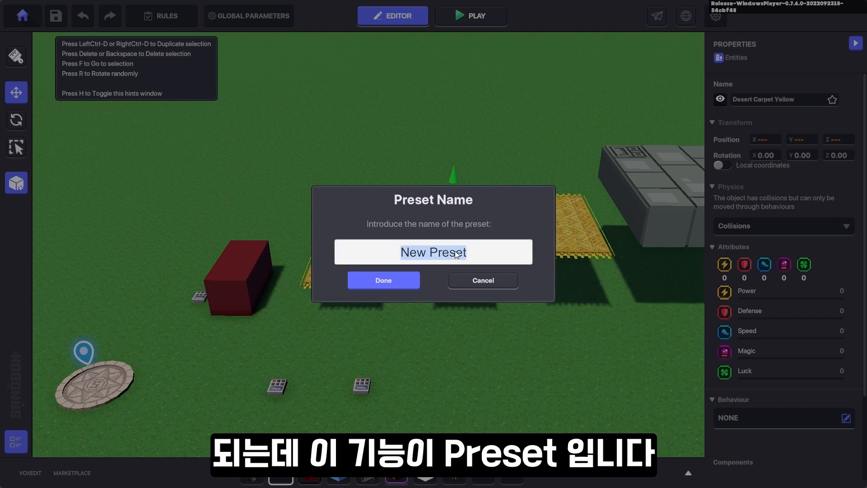
pyautogui.write('Carpet')
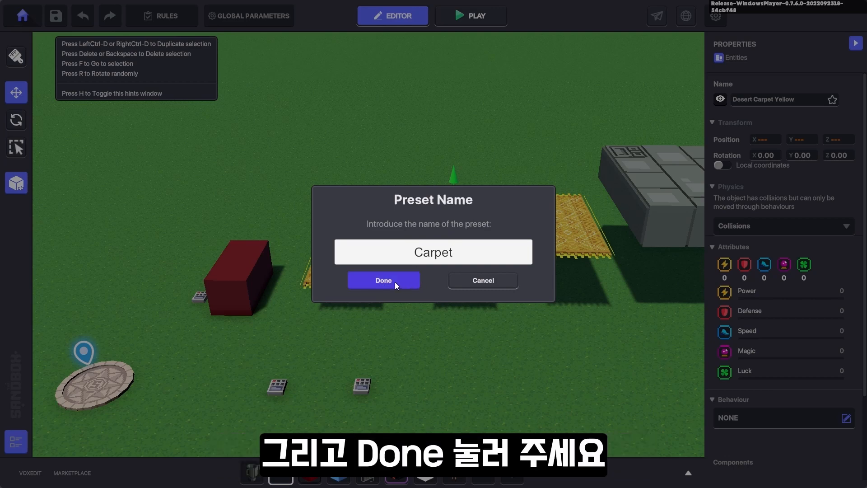
pyautogui.click(384, 280)
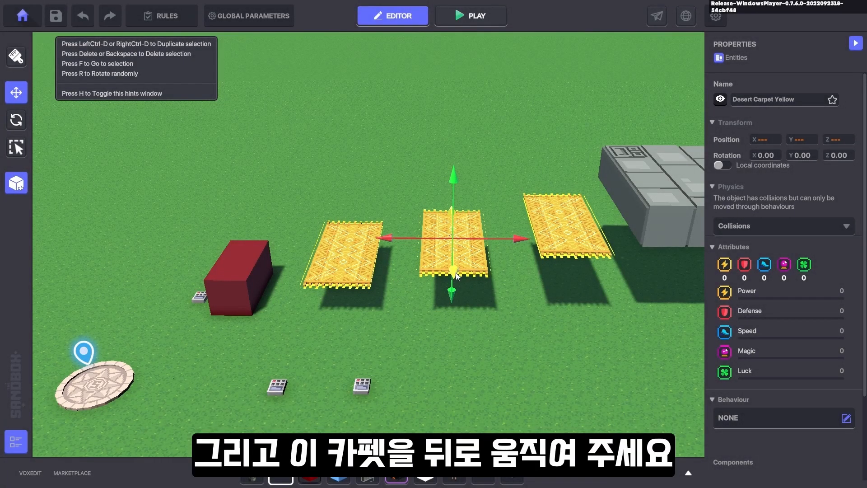
pyautogui.moveTo(456, 276); pyautogui.dragTo(457, 169)
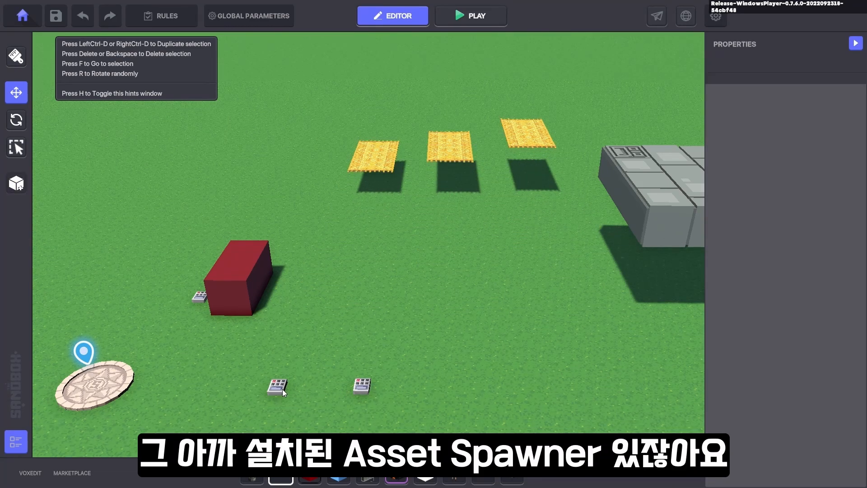
# Delete the Asset Spawner switch nearer the spawn point and move the remaining one midway between the red block and the stone platform
pyautogui.click(362, 387)
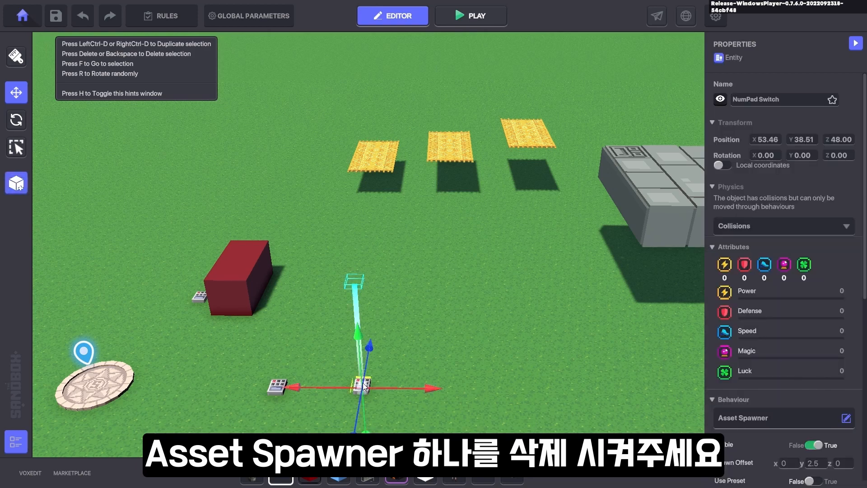
pyautogui.click(275, 391)
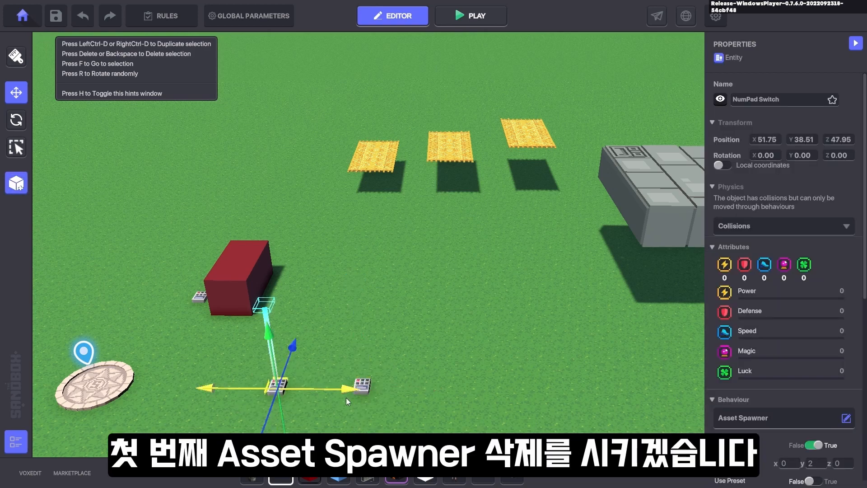
pyautogui.press('Delete')
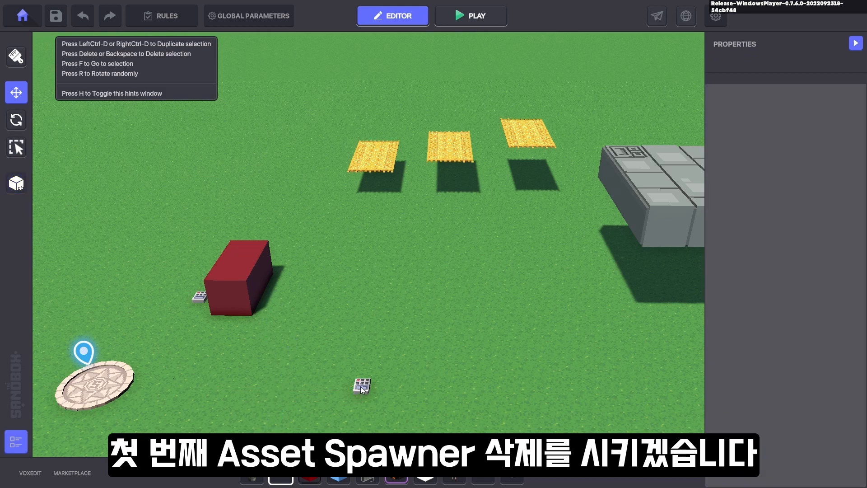
pyautogui.click(361, 387)
pyautogui.moveTo(358, 417); pyautogui.dragTo(408, 313)
pyautogui.moveTo(445, 290); pyautogui.dragTo(517, 296)
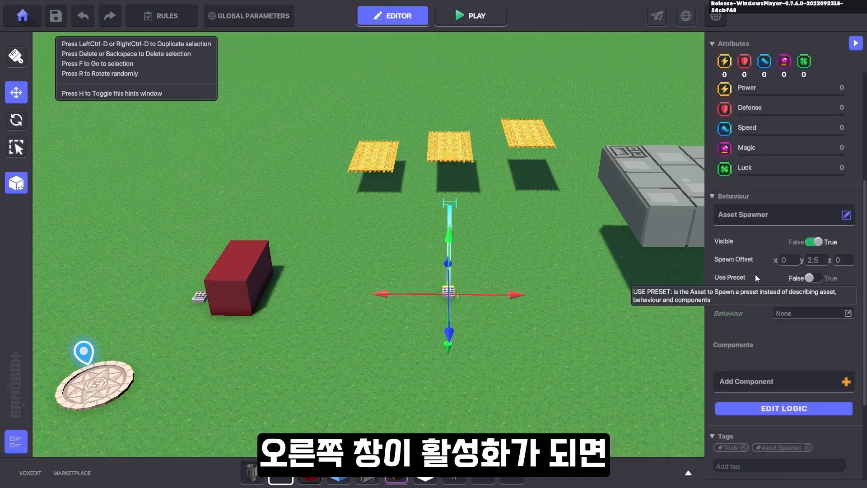
# In the Asset Spawner's logic, set Use Preset to True and choose the Carpet preset
pyautogui.click(782, 409)
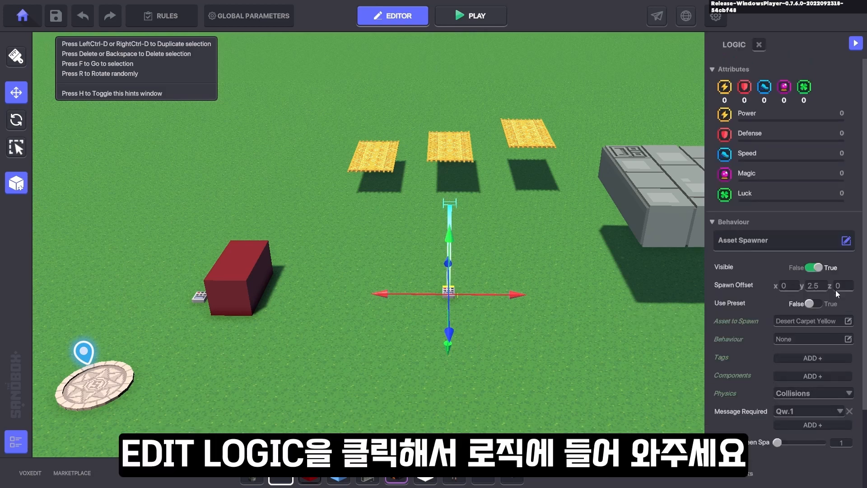
pyautogui.moveTo(727, 302)
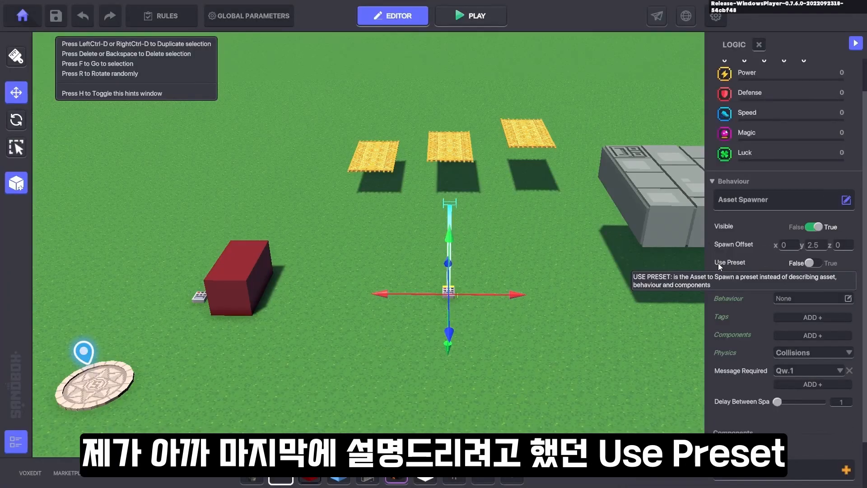
pyautogui.click(811, 263)
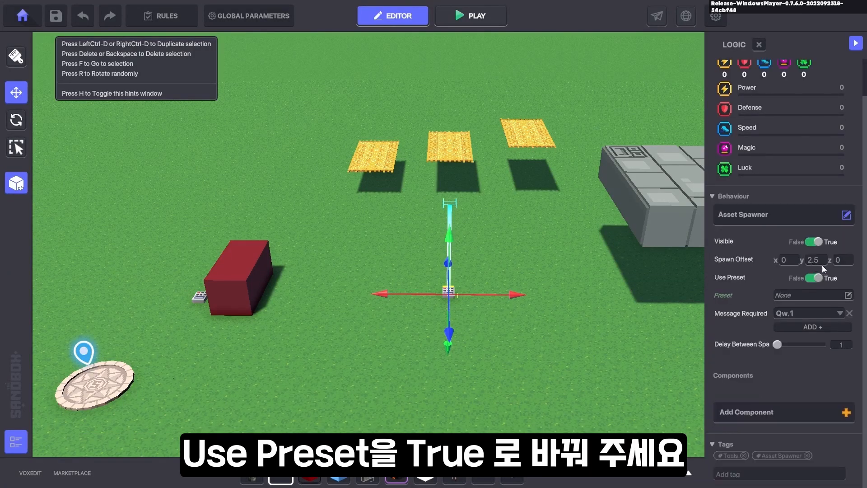
pyautogui.moveTo(718, 300)
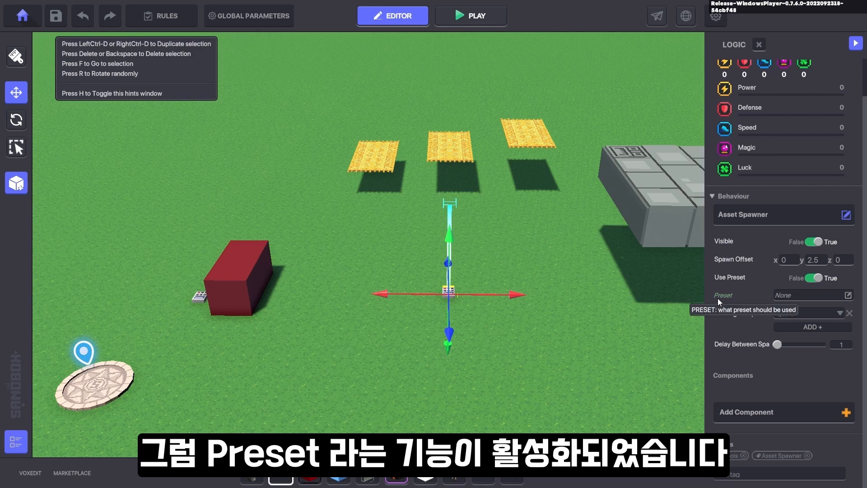
pyautogui.click(806, 295)
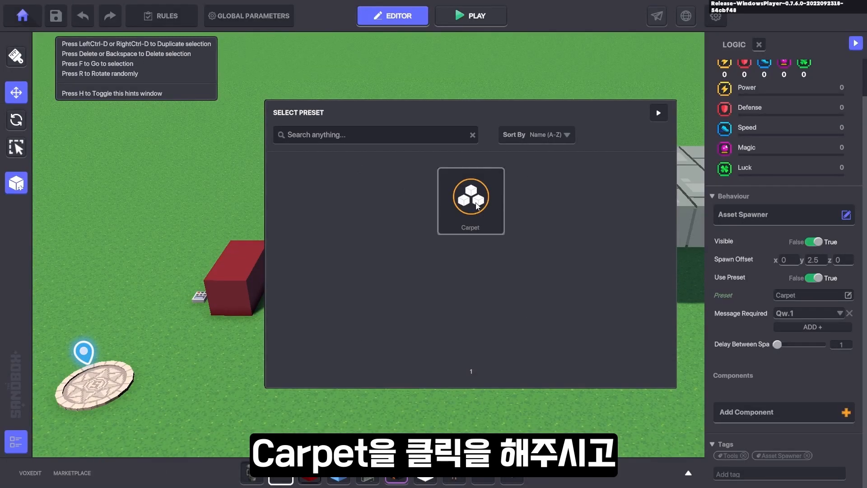
pyautogui.click(473, 201)
# Play-test the experience by picking up the cup and carrying it to the sensor beside the red block
pyautogui.press('Tab')
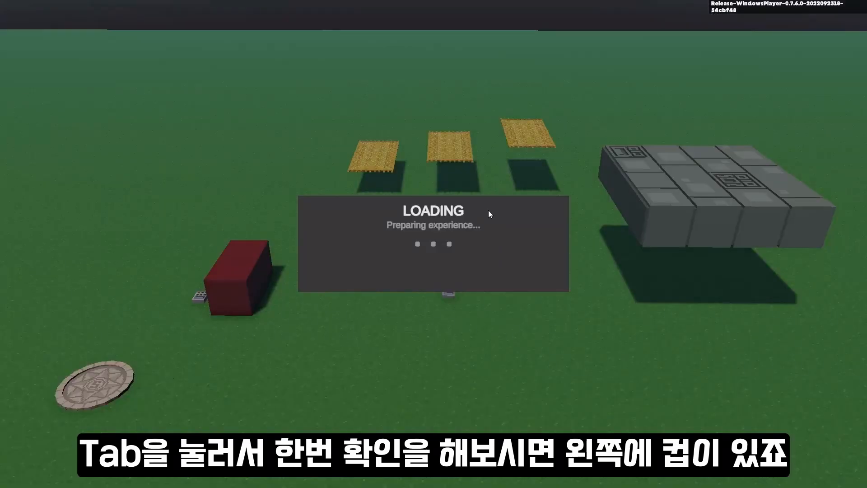
pyautogui.press('w')
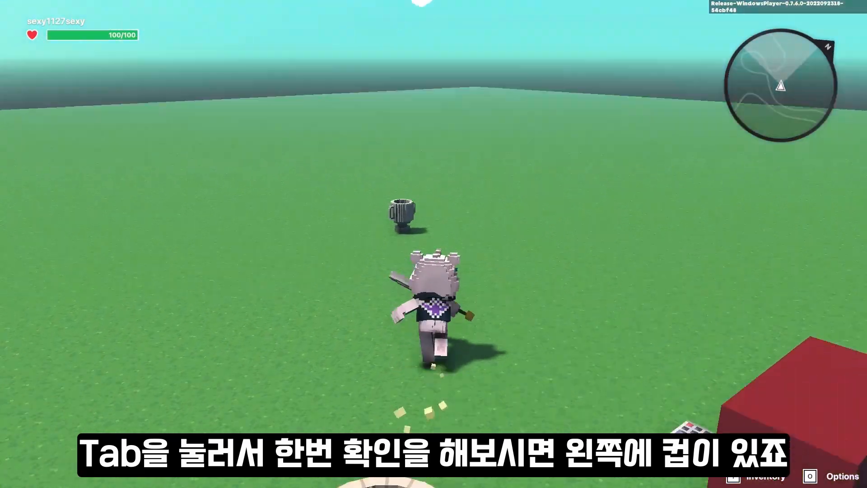
pyautogui.press('f')
pyautogui.press('w')
pyautogui.press('s')
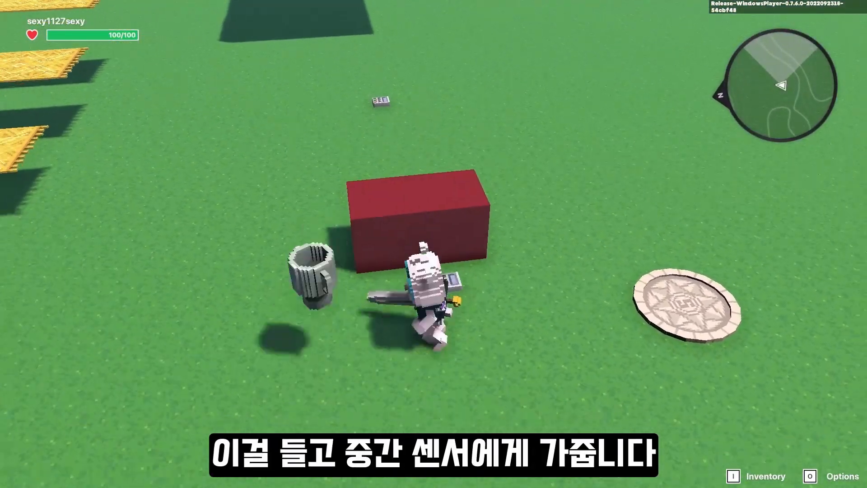
pyautogui.press('w')
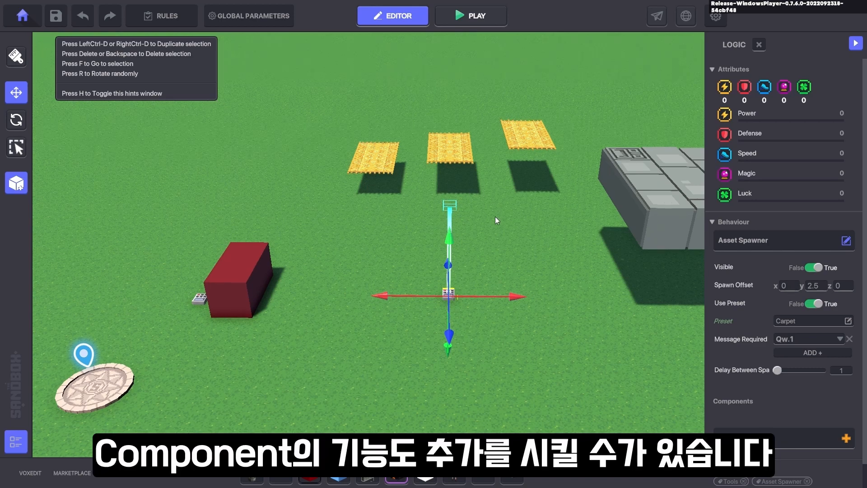
# Assign the Bird behaviour to the first carpet, the one nearest the red block
pyautogui.moveTo(495, 216); pyautogui.dragTo(493, 252, button='middle')
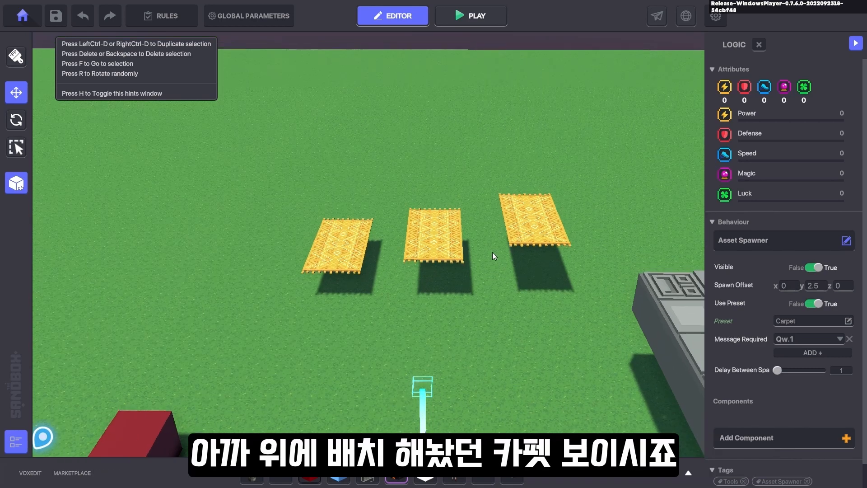
pyautogui.click(350, 250)
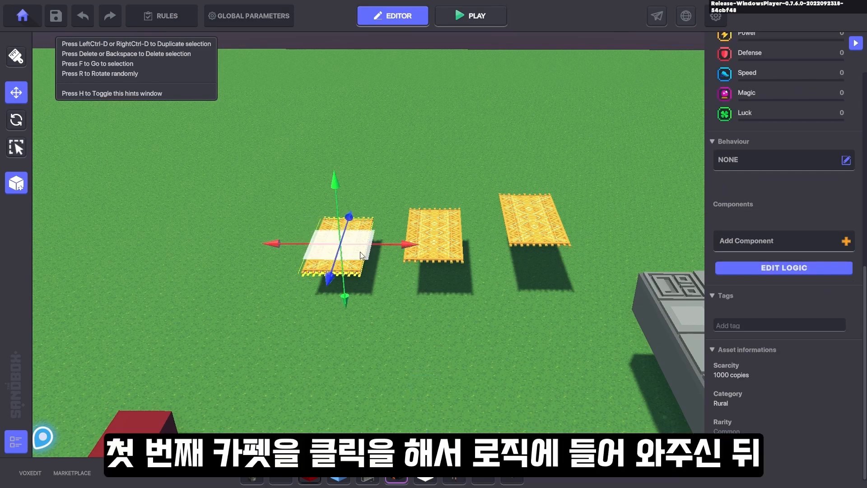
pyautogui.click(811, 268)
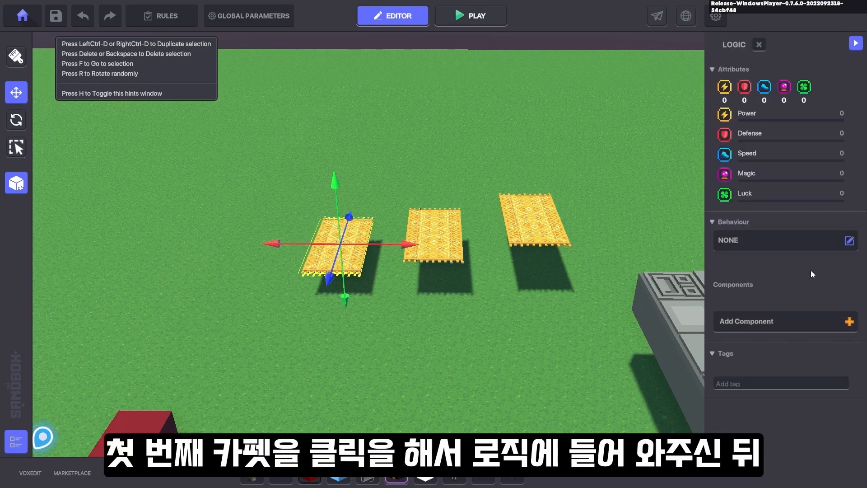
pyautogui.click(762, 240)
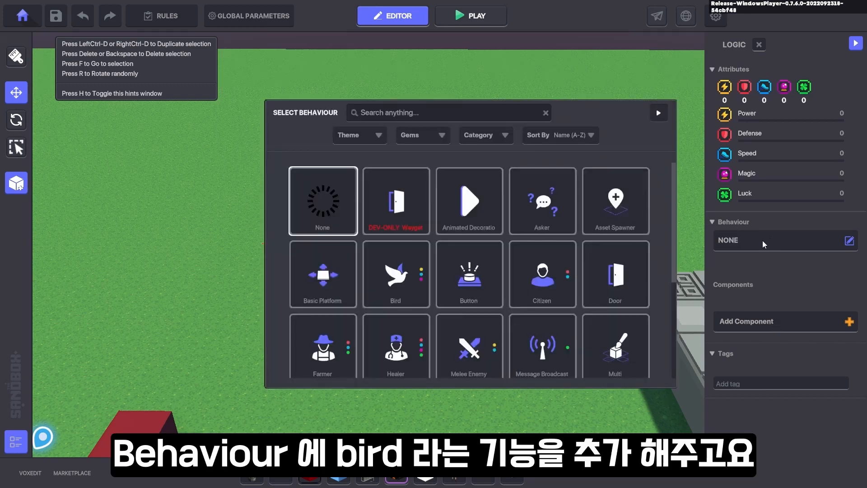
pyautogui.click(391, 262)
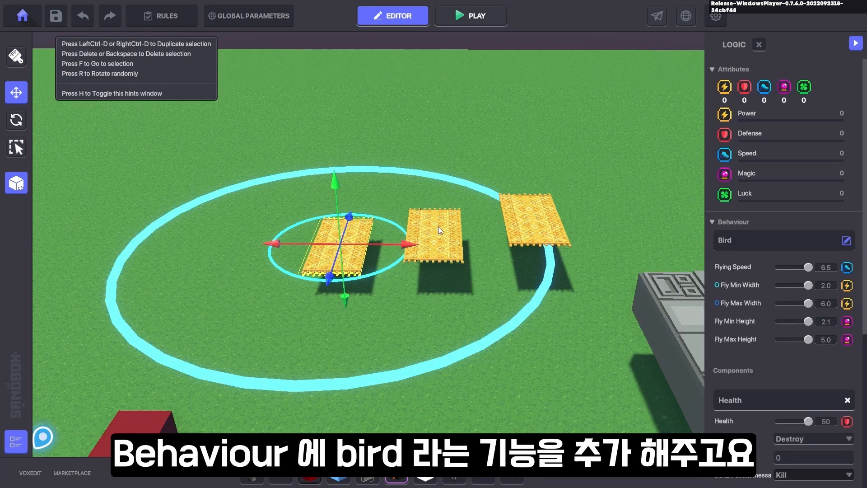
# Assign the Basic Platform behaviour to the middle carpet and the Bird behaviour to the third carpet
pyautogui.click(432, 242)
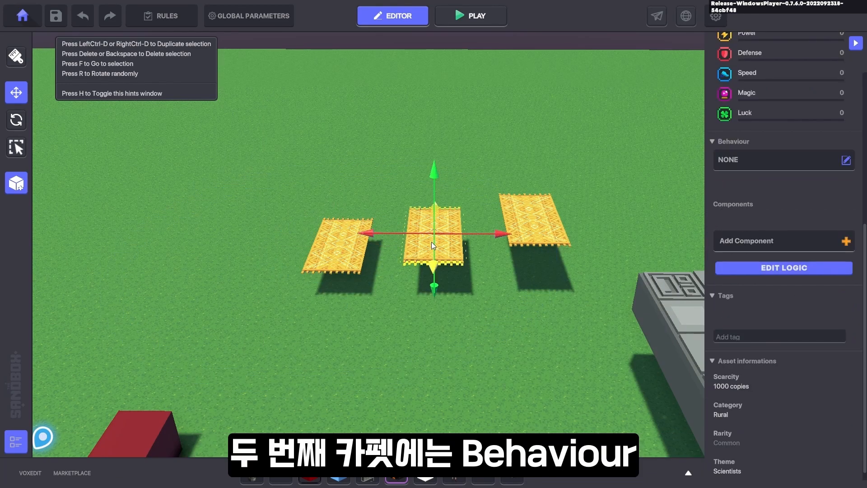
pyautogui.click(754, 163)
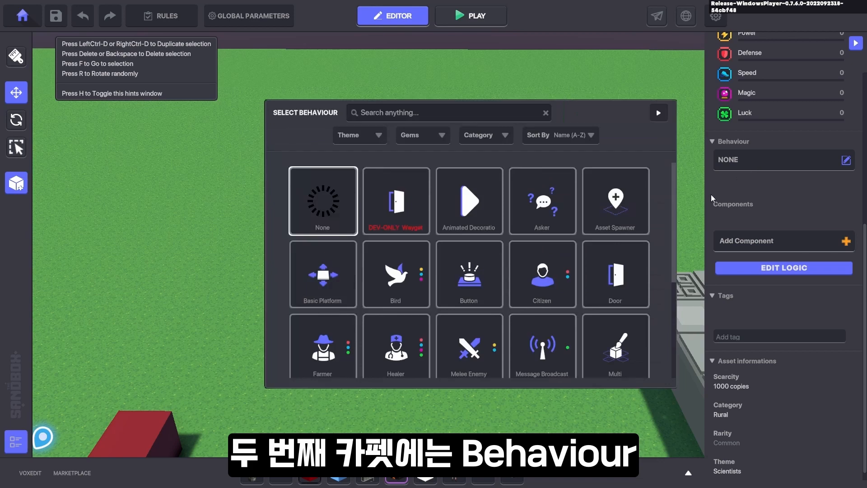
pyautogui.click(324, 274)
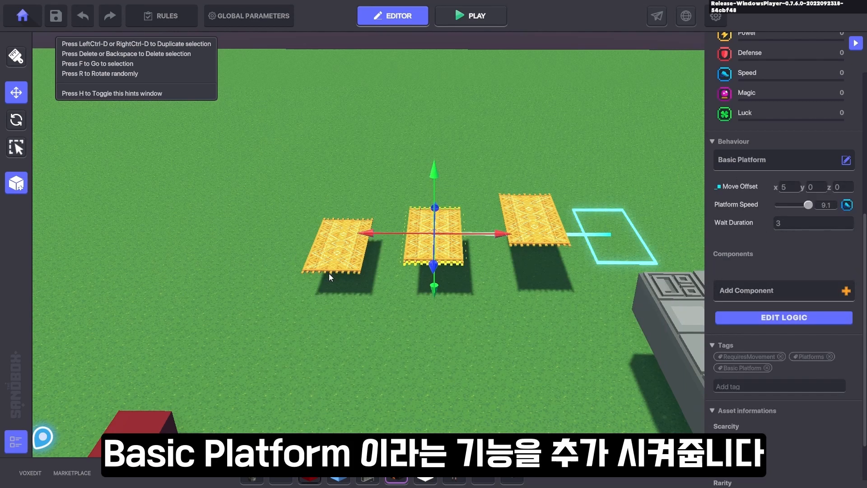
pyautogui.click(546, 225)
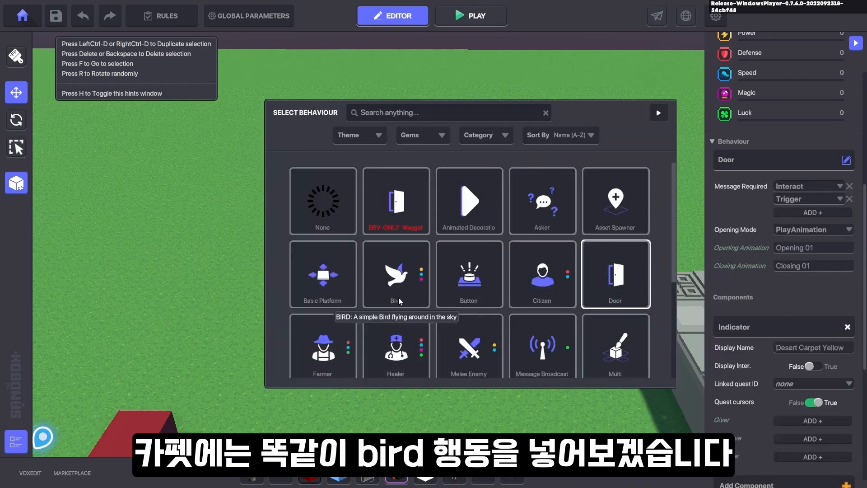
pyautogui.click(402, 273)
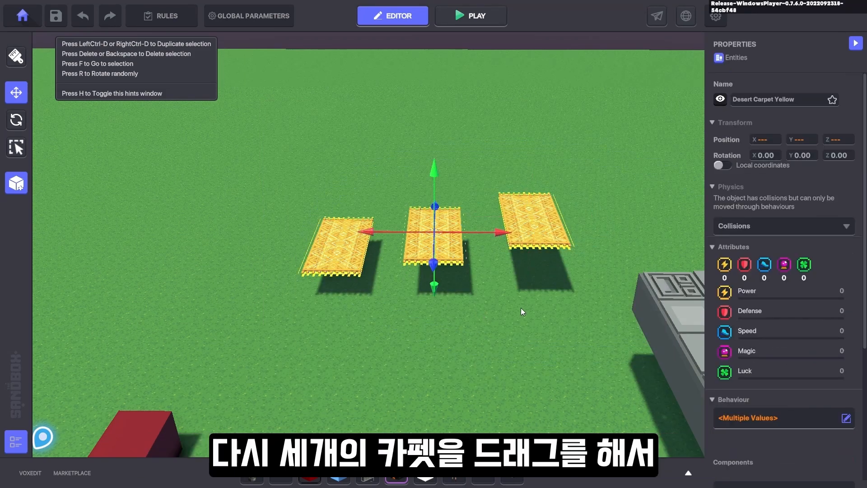
# Save the three carpets together as a new preset named 00 and move them far away behind the red block
pyautogui.click(272, 153)
pyautogui.moveTo(271, 153); pyautogui.dragTo(596, 297)
pyautogui.click(19, 184)
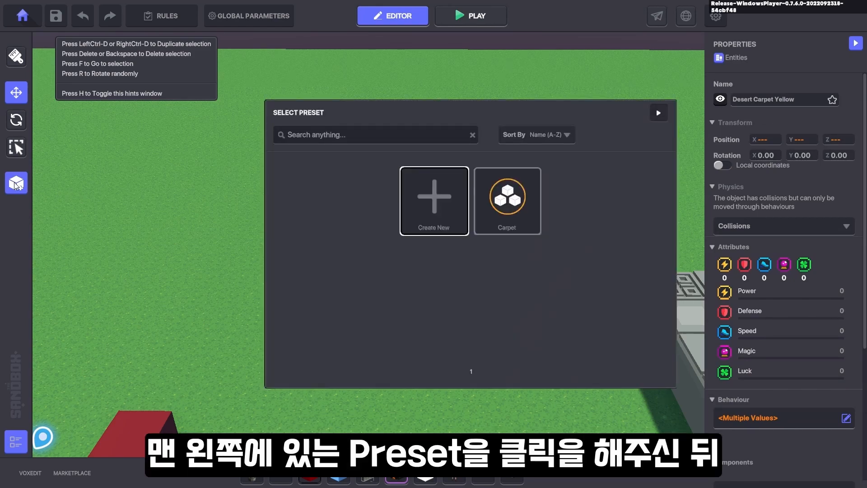
pyautogui.click(441, 216)
pyautogui.click(449, 256)
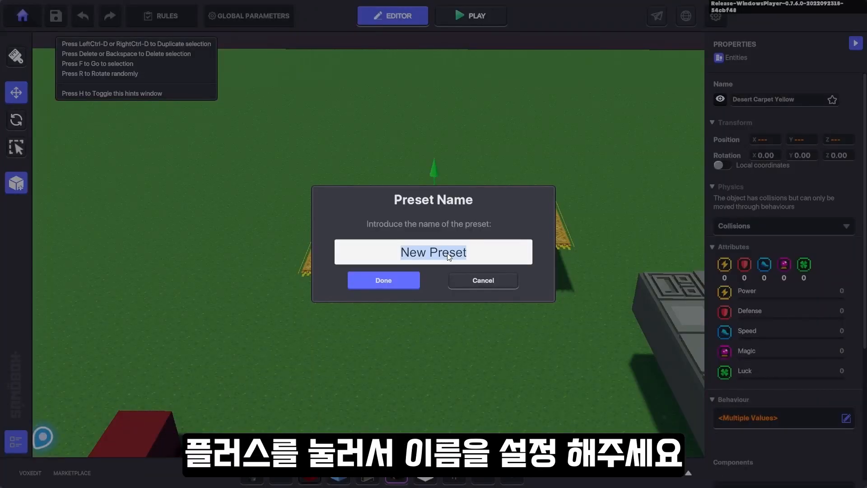
pyautogui.write('00')
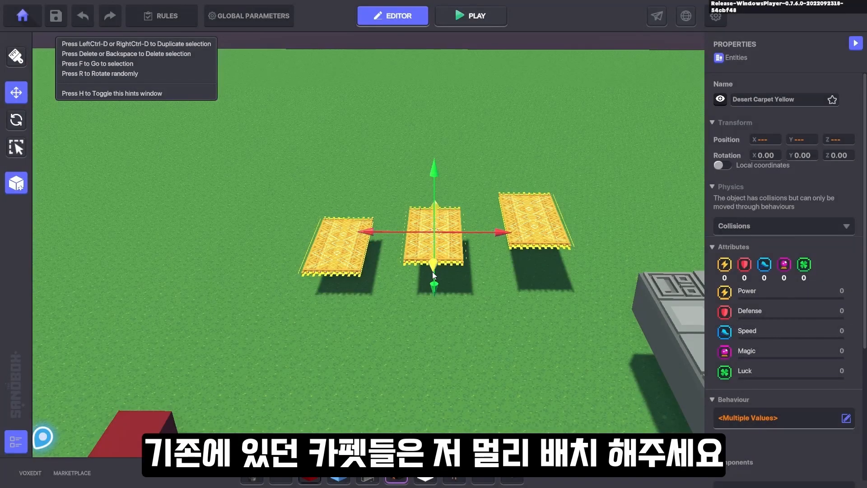
pyautogui.moveTo(436, 273); pyautogui.dragTo(467, 105)
pyautogui.moveTo(374, 99); pyautogui.dragTo(55, 90)
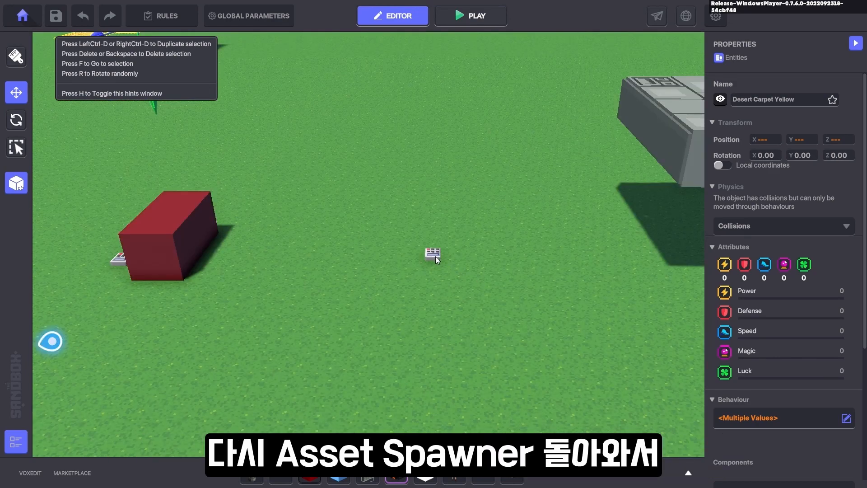
# Set the Asset Spawner's preset to 00 and play-test it by carrying the cup to the sensor
pyautogui.click(434, 253)
pyautogui.scroll(-5, 800, 294)
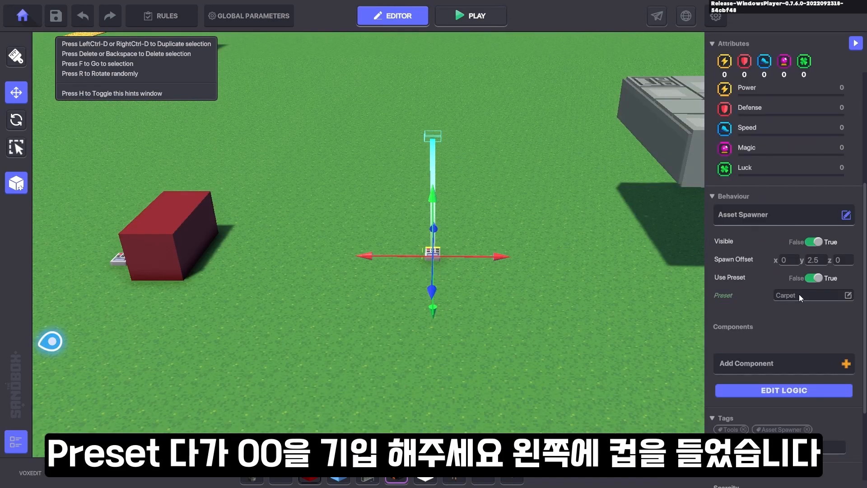
pyautogui.click(799, 294)
pyautogui.click(445, 204)
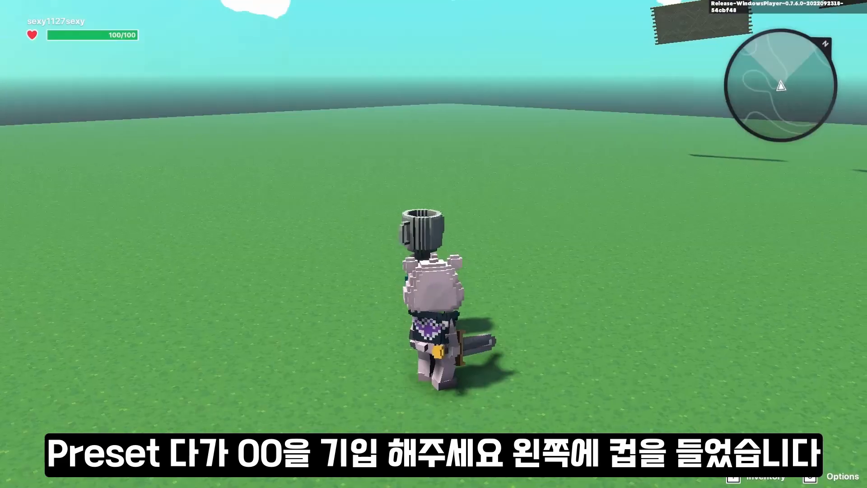
pyautogui.press('w')
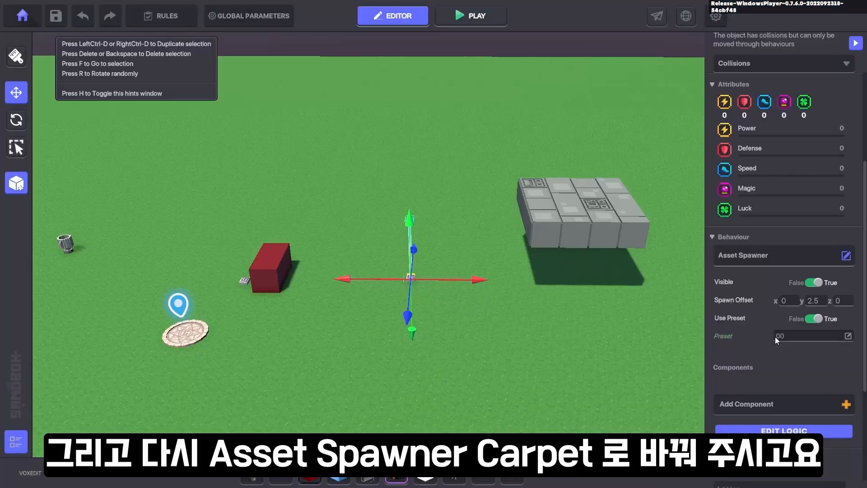
# Set the Asset Spawner's preset to Carpet
pyautogui.click(787, 334)
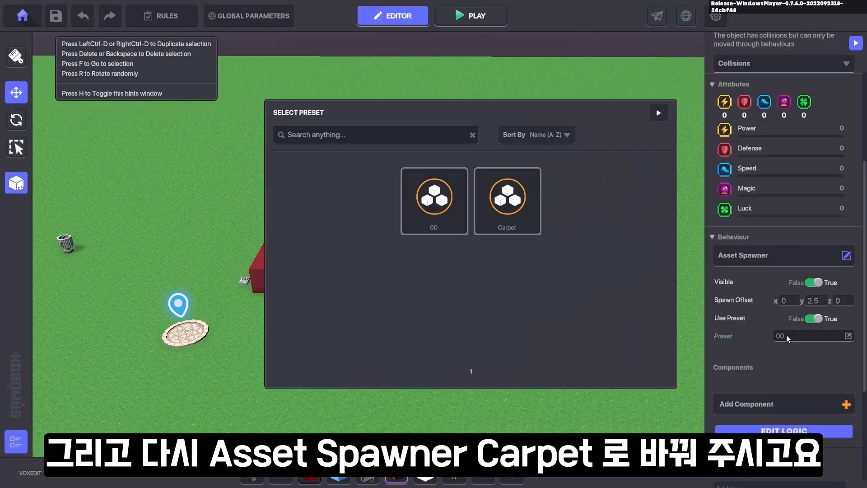
pyautogui.click(515, 188)
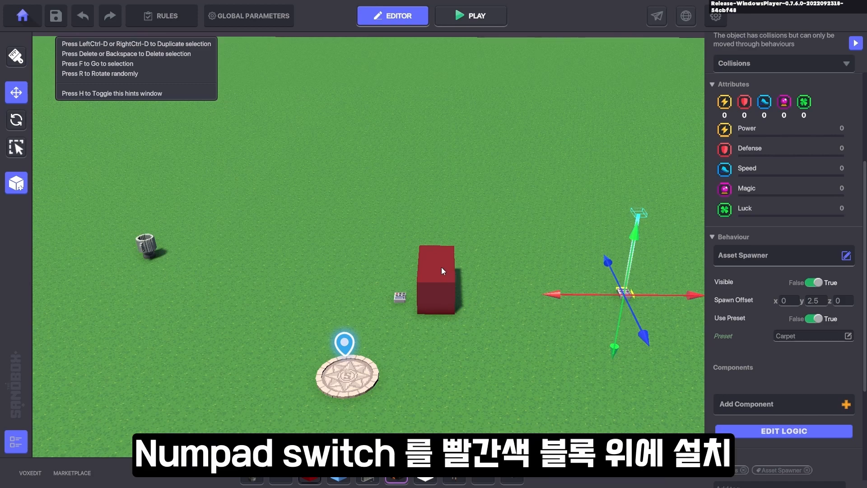
# Place a NumPad Switch on top of the red block
pyautogui.press('0')
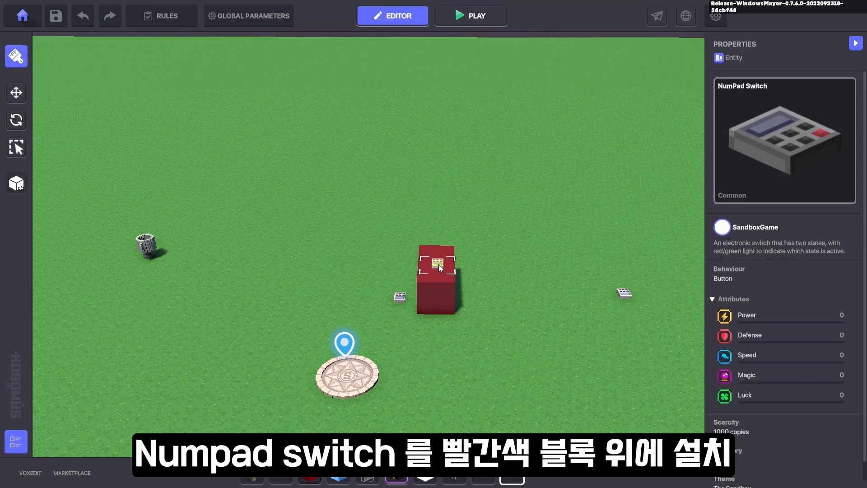
pyautogui.click(439, 265)
pyautogui.press('Escape')
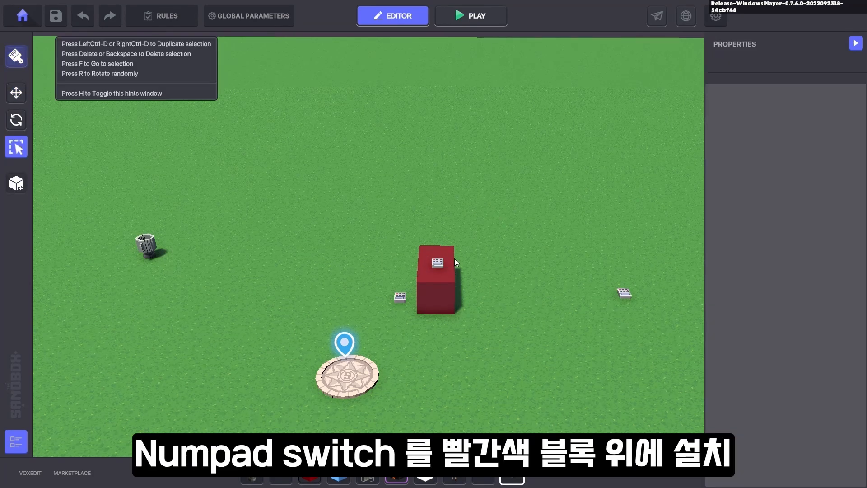
# Clear the logic of the switch on the red block by setting its behaviour to None and removing the Indicator component
pyautogui.click(439, 264)
pyautogui.press('p')
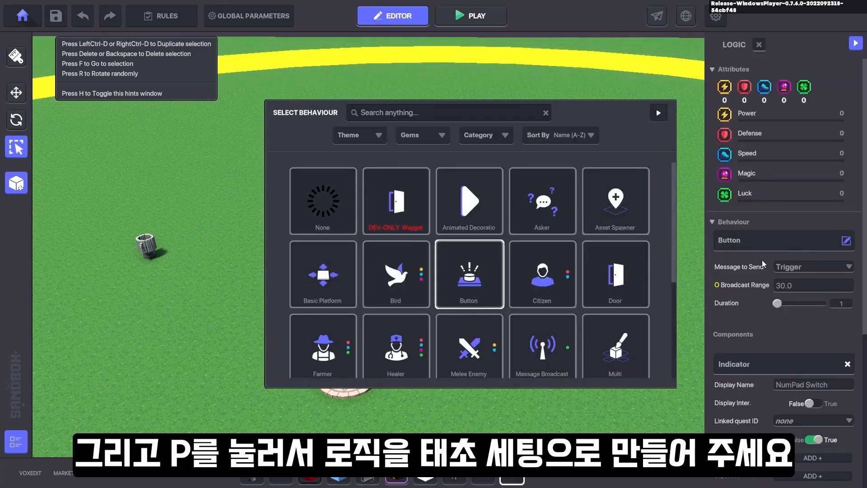
pyautogui.click(333, 208)
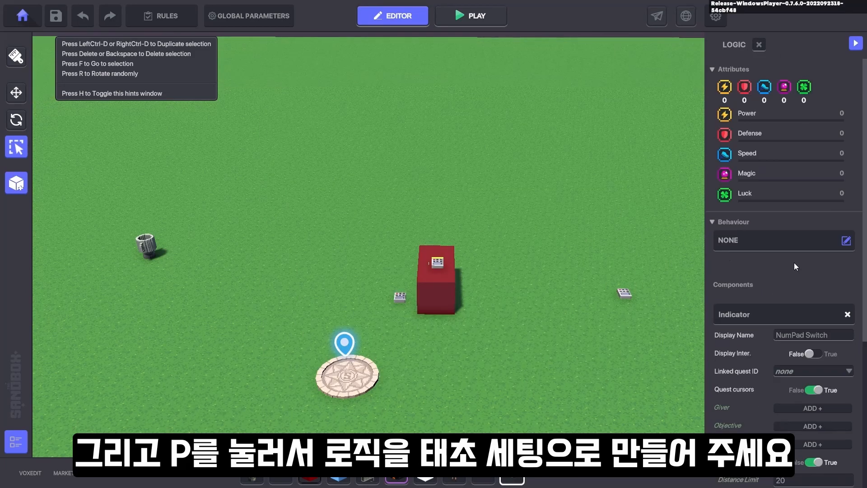
pyautogui.click(848, 313)
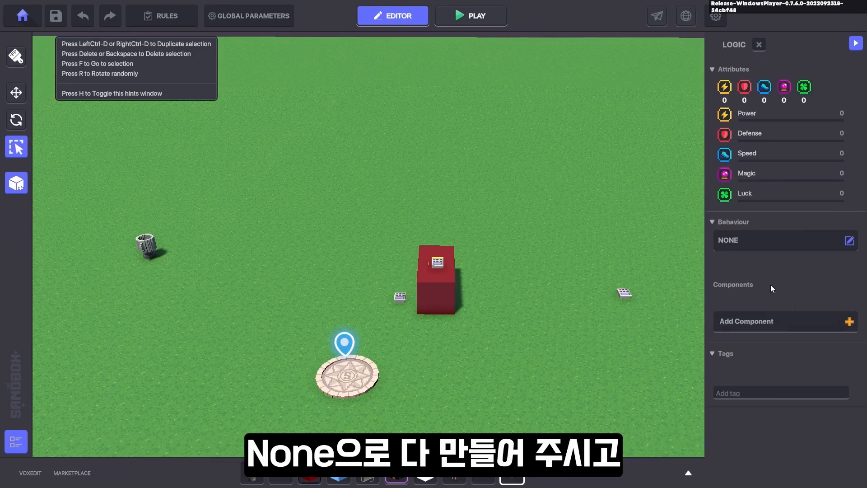
# Add a Speaker component to the switch on the red block and set its message when spoken to the new message Qw.2
pyautogui.click(763, 320)
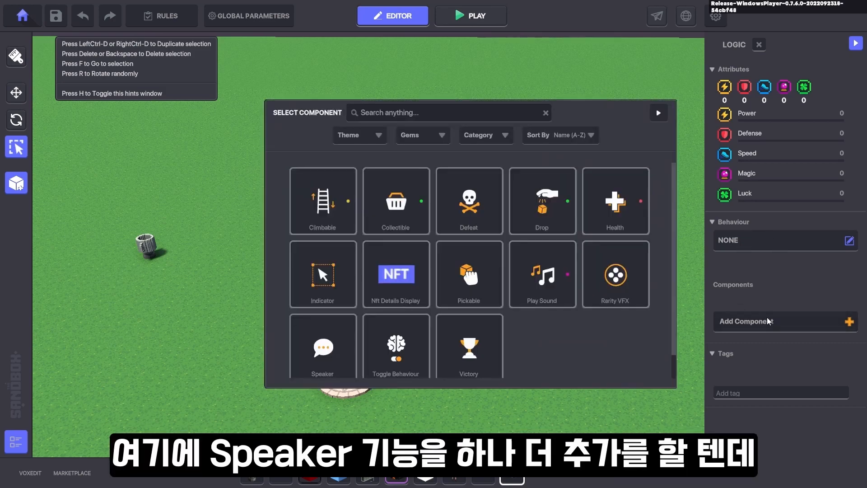
pyautogui.click(331, 341)
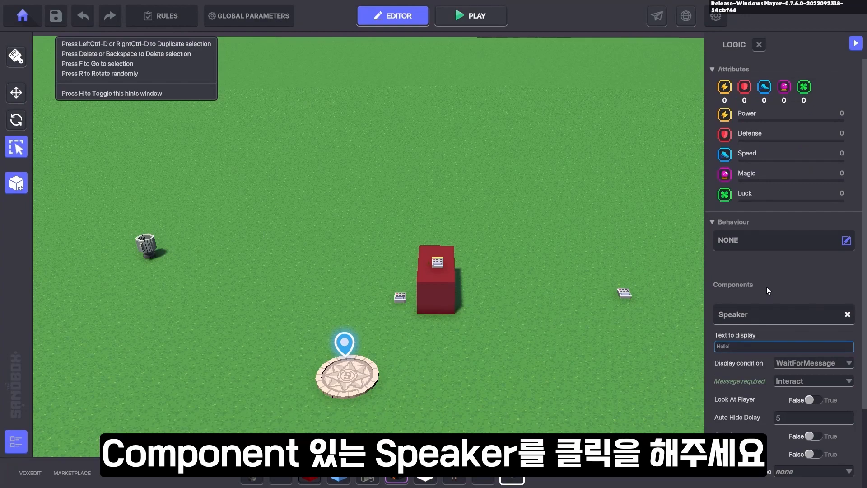
pyautogui.scroll(-3, 766, 286)
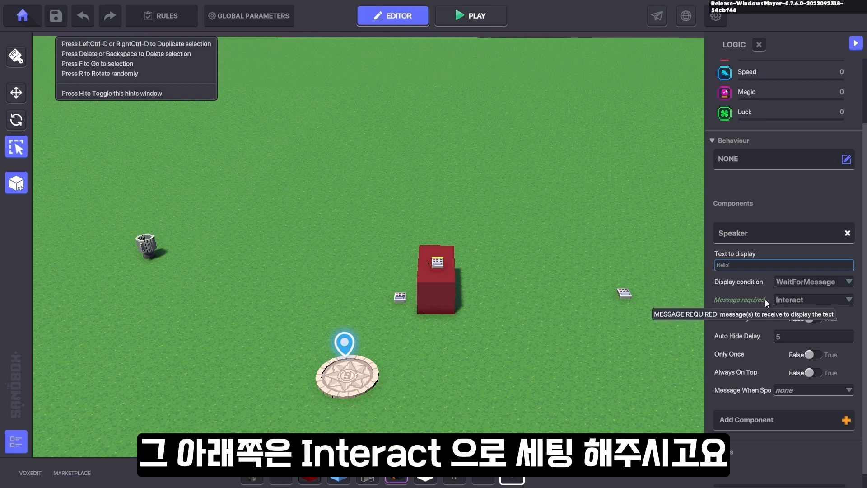
pyautogui.scroll(-1, 723, 361)
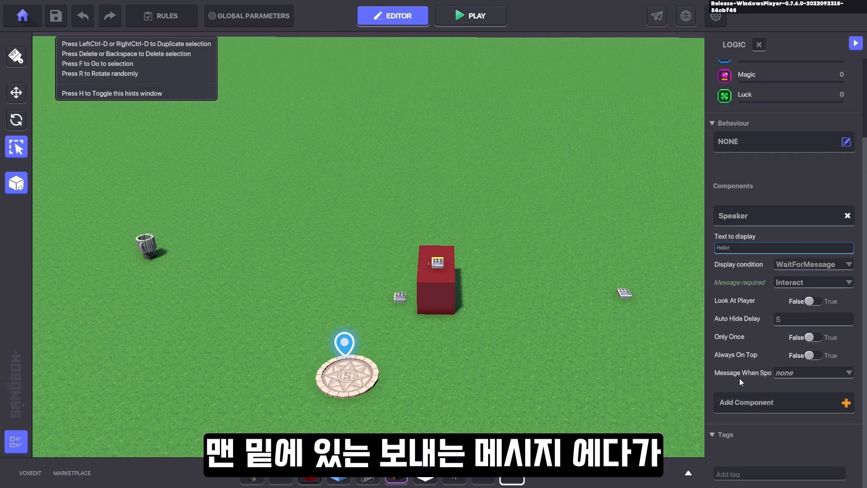
pyautogui.click(805, 373)
pyautogui.write('Qw.2')
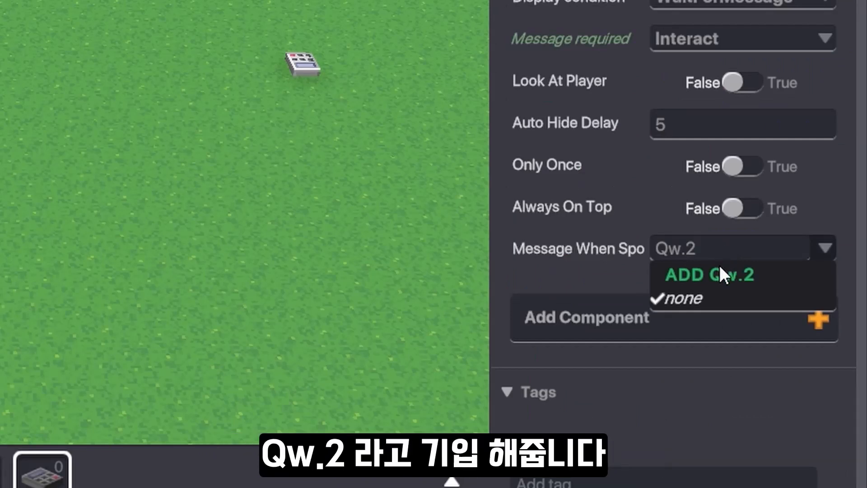
pyautogui.click(712, 274)
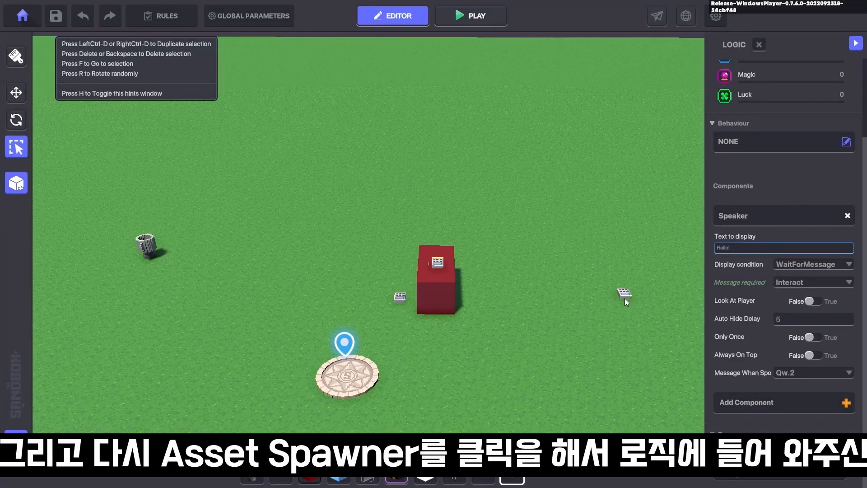
# Set the message required by the Asset Spawner to Qw.2
pyautogui.click(625, 294)
pyautogui.press('f')
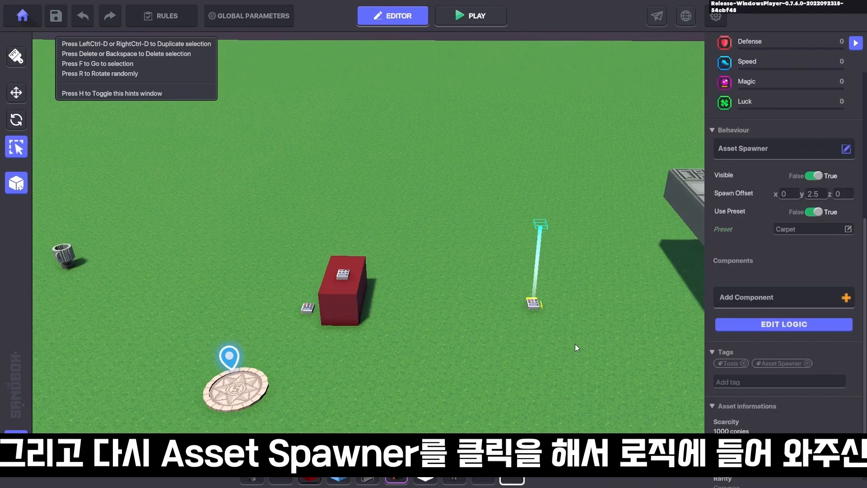
pyautogui.click(782, 325)
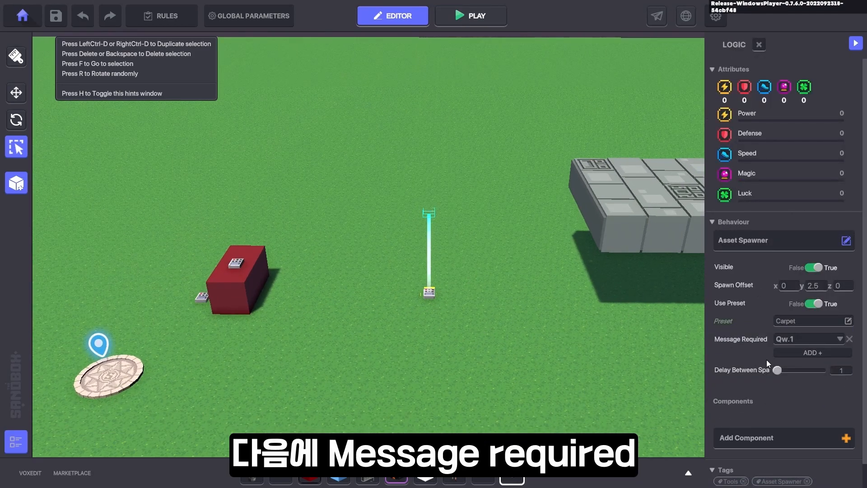
pyautogui.scroll(-1, 753, 358)
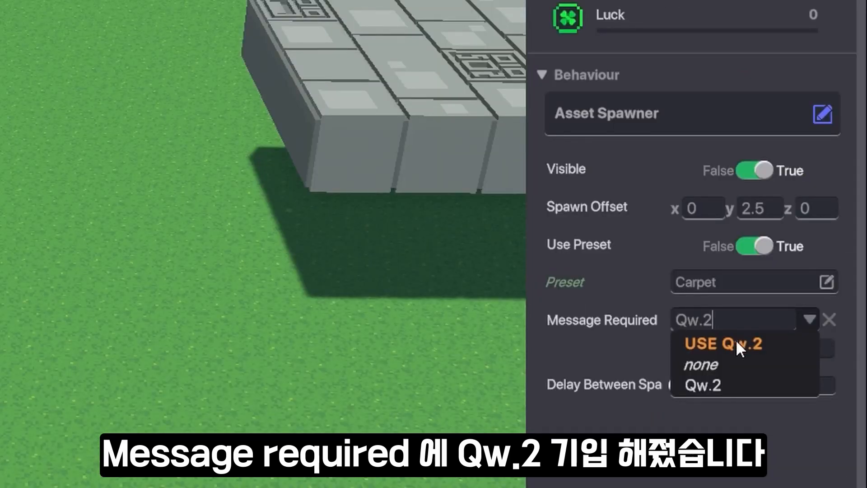
pyautogui.click(736, 343)
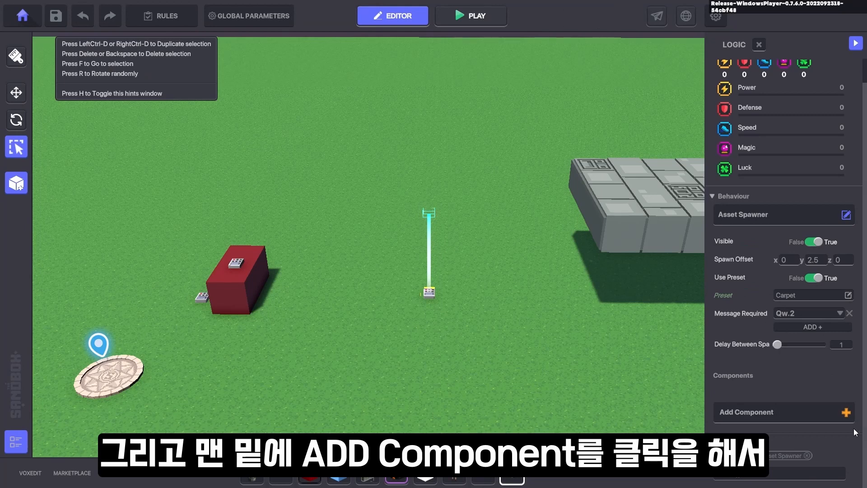
# Add a Toggle Behaviour component to the Asset Spawner with Turn ON message Qw.1, no toggle message and initial behaviour state False
pyautogui.click(780, 411)
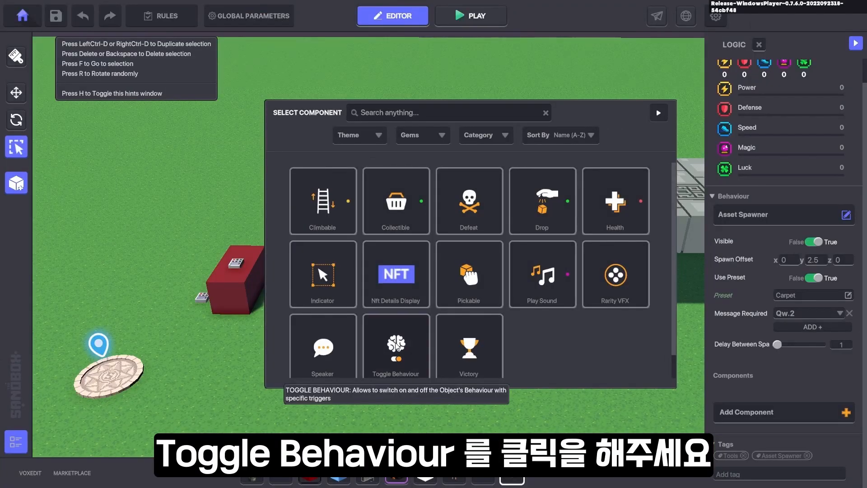
pyautogui.click(396, 347)
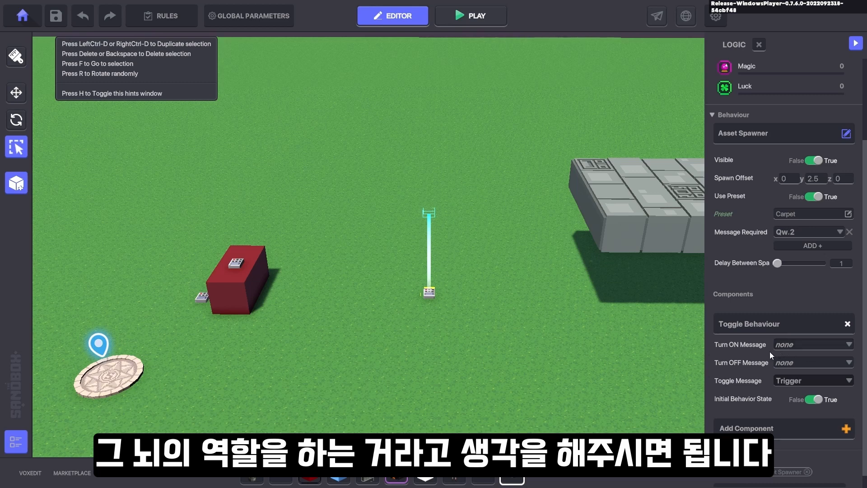
pyautogui.moveTo(722, 349)
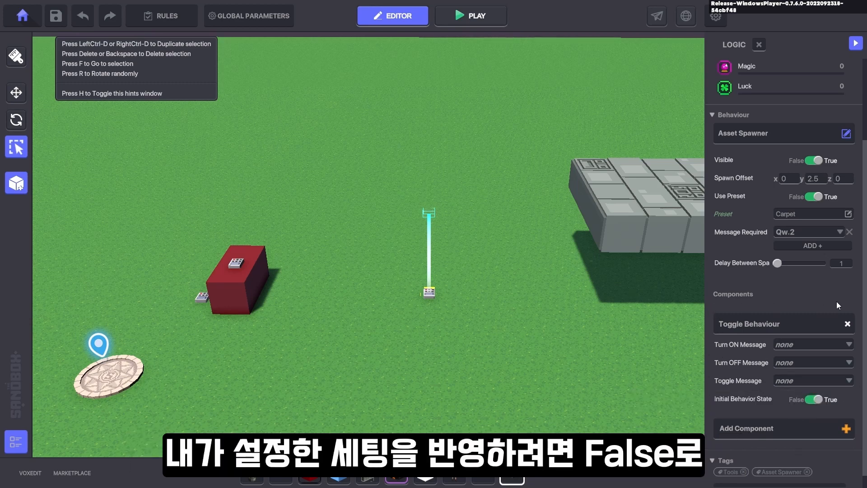
pyautogui.click(816, 399)
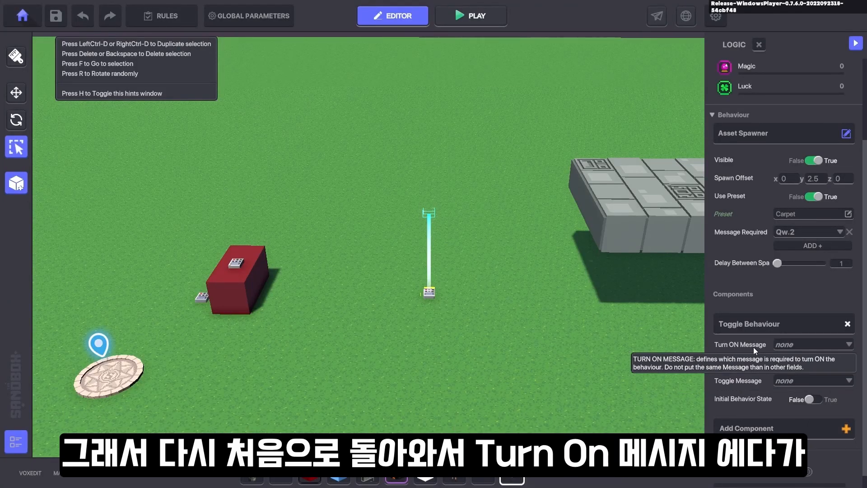
pyautogui.click(791, 343)
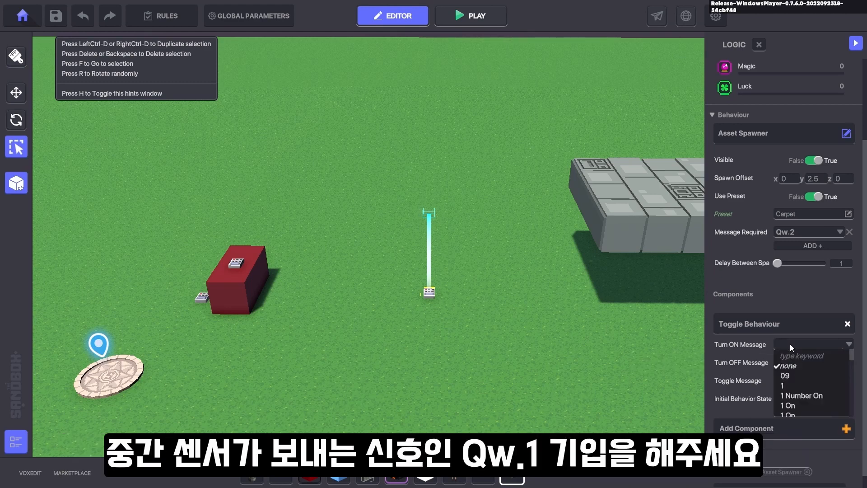
pyautogui.write('Qw.1')
pyautogui.click(798, 357)
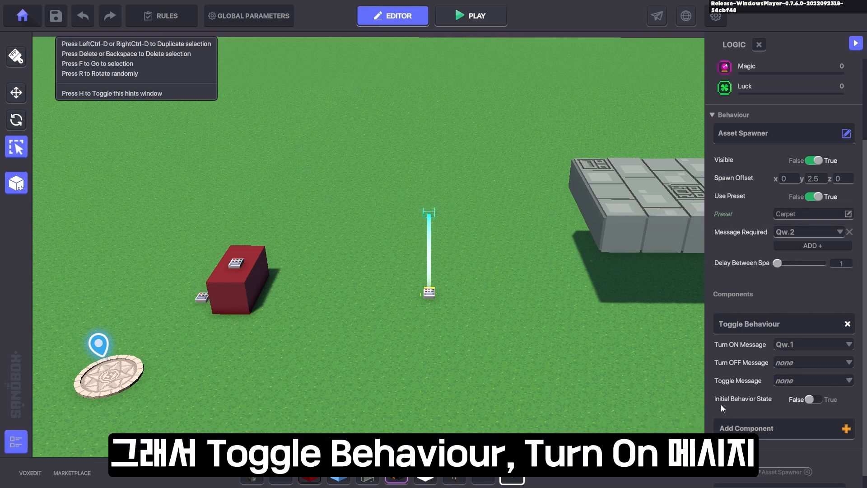
pyautogui.moveTo(726, 346)
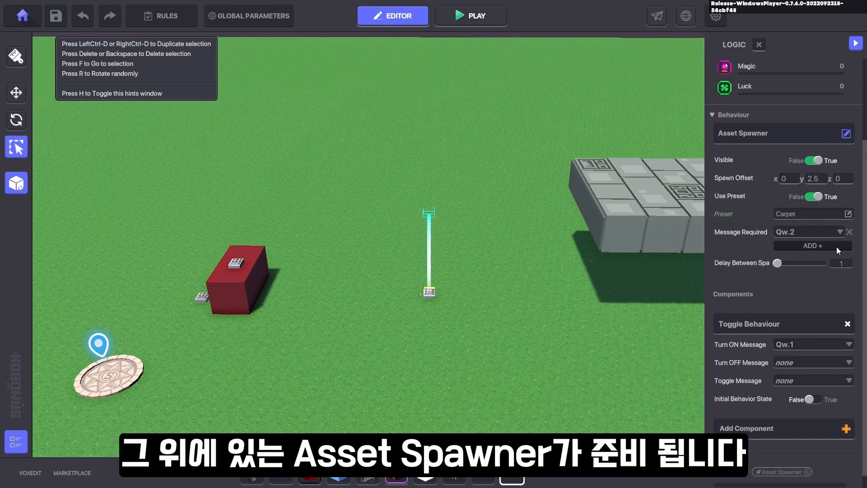
pyautogui.moveTo(725, 262)
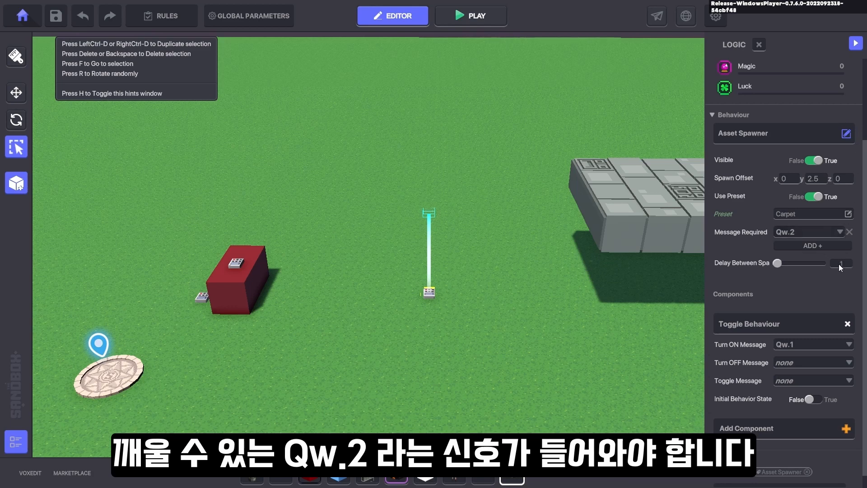
pyautogui.moveTo(767, 262)
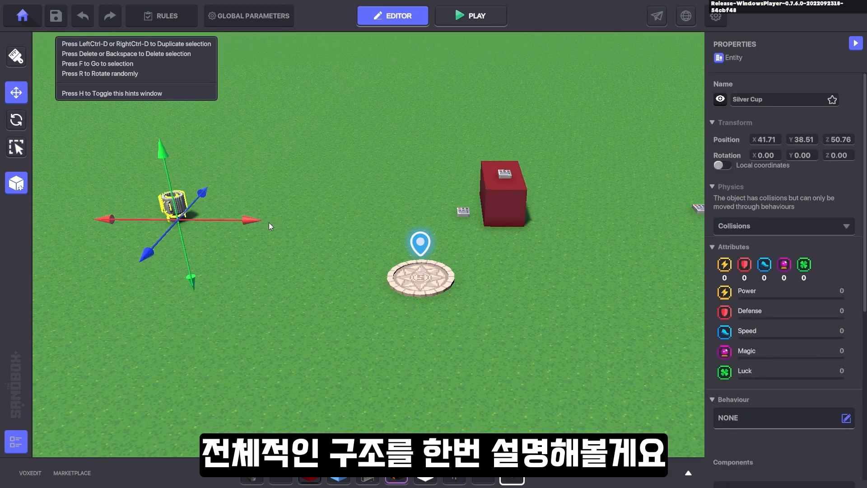
# Move the Silver Cup to X 48.00 beside the middle sensor and inspect the Asset Spawner's Toggle Behaviour settings
pyautogui.moveTo(246, 218); pyautogui.dragTo(496, 226)
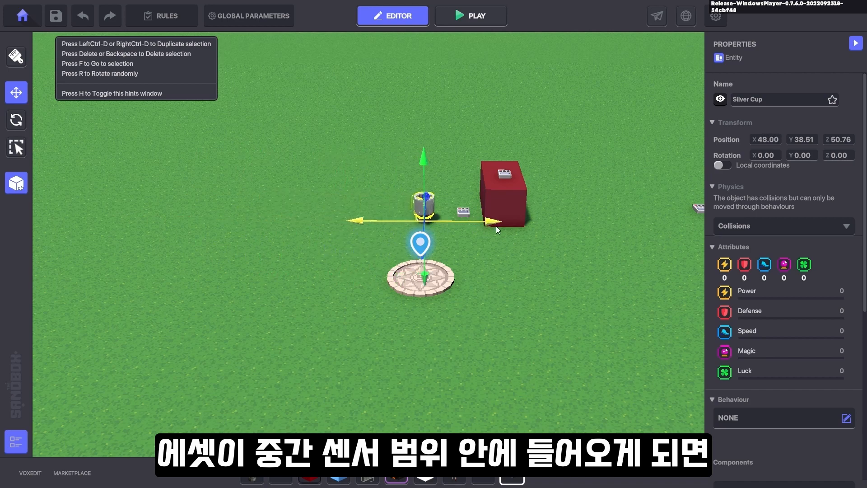
pyautogui.click(463, 212)
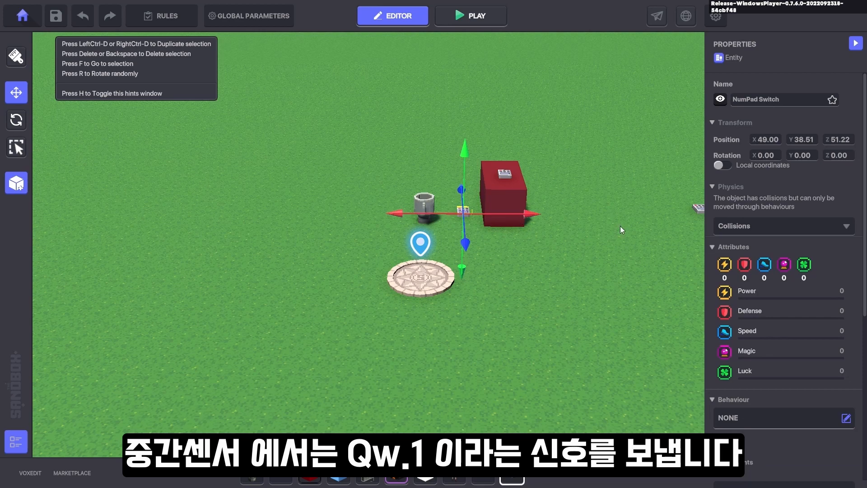
pyautogui.moveTo(619, 227); pyautogui.dragTo(567, 228, button='right')
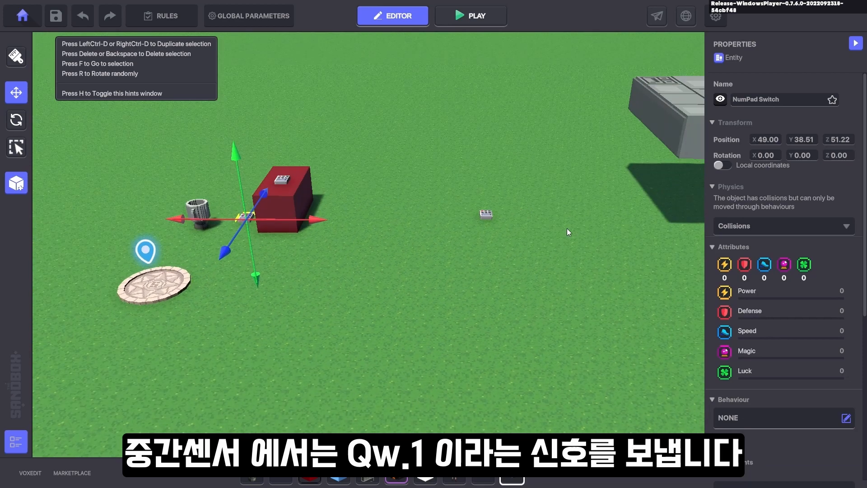
pyautogui.click(483, 216)
pyautogui.press('f')
pyautogui.scroll(-5, 745, 226)
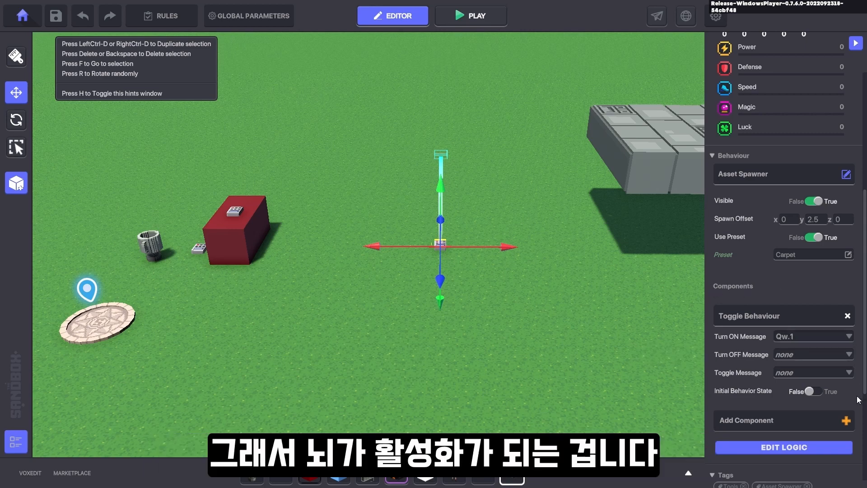
pyautogui.scroll(-1, 737, 397)
pyautogui.moveTo(415, 302); pyautogui.dragTo(470, 312, button='middle')
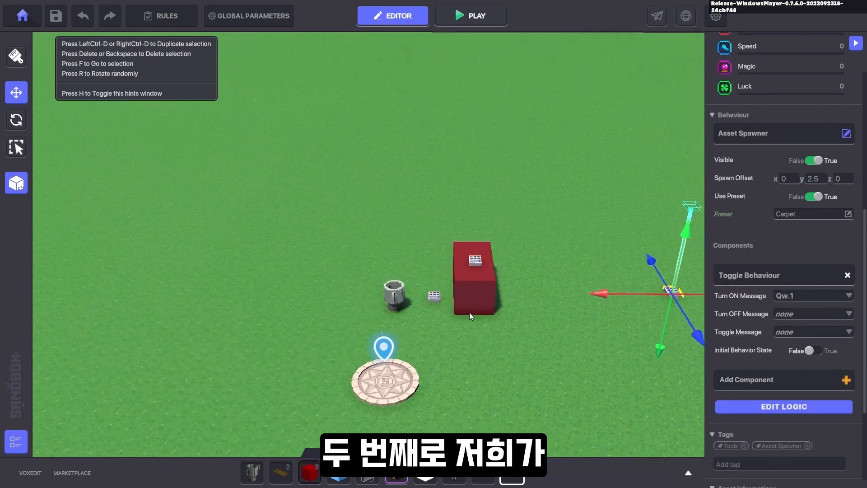
# Raise the Silver Cup and move it above the red block, beside the switch on top
pyautogui.click(398, 292)
pyautogui.moveTo(393, 246); pyautogui.dragTo(395, 202)
pyautogui.moveTo(456, 266); pyautogui.dragTo(556, 271)
# Examine the Speaker message settings of the switch on the red block and the logic of the Asset Spawner
pyautogui.click(470, 273)
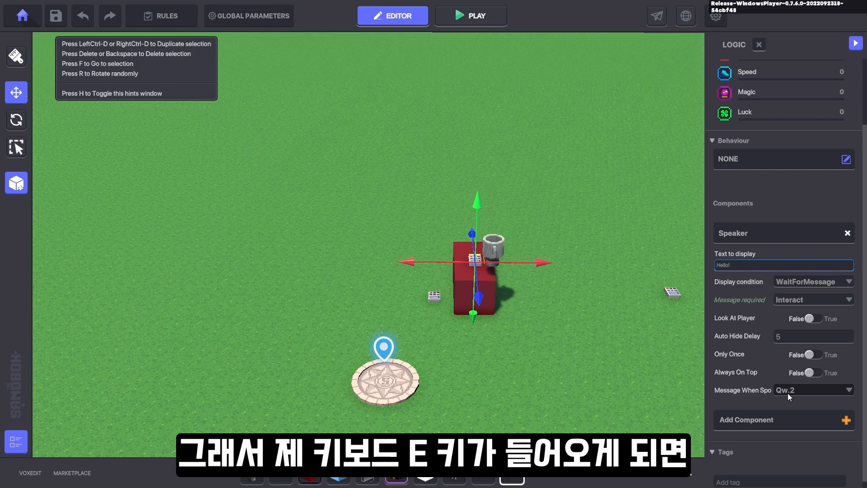
pyautogui.press('e')
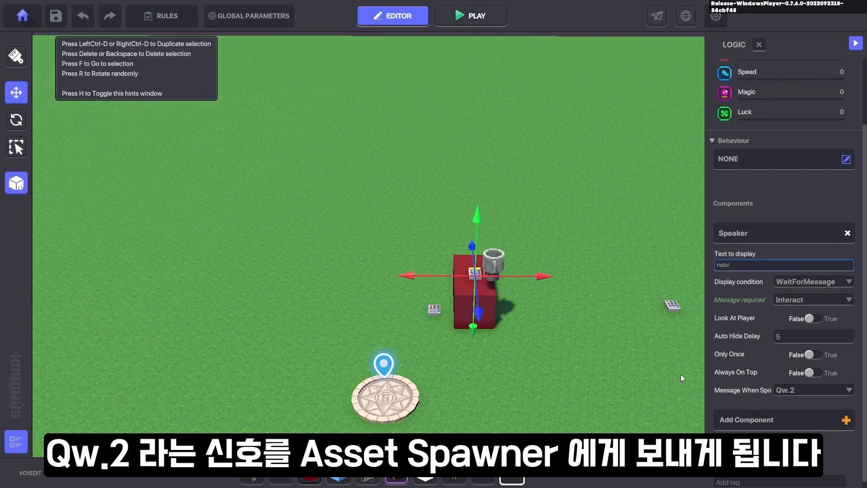
pyautogui.press('d')
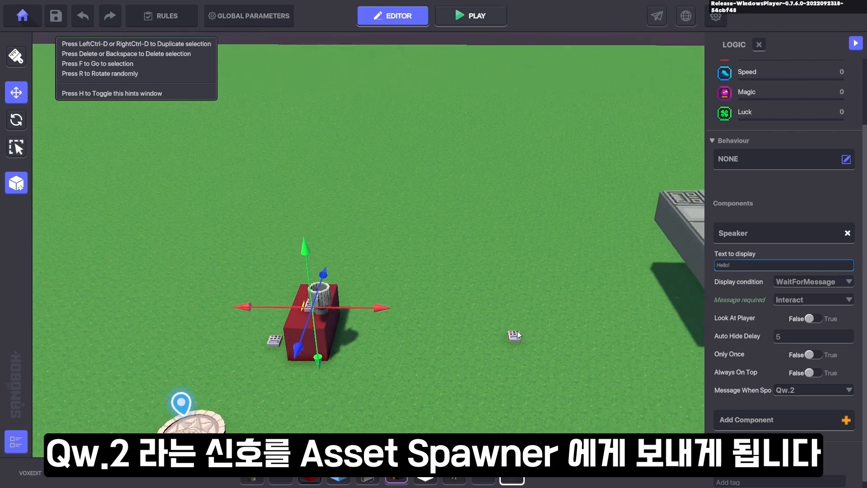
pyautogui.click(519, 335)
pyautogui.press('f')
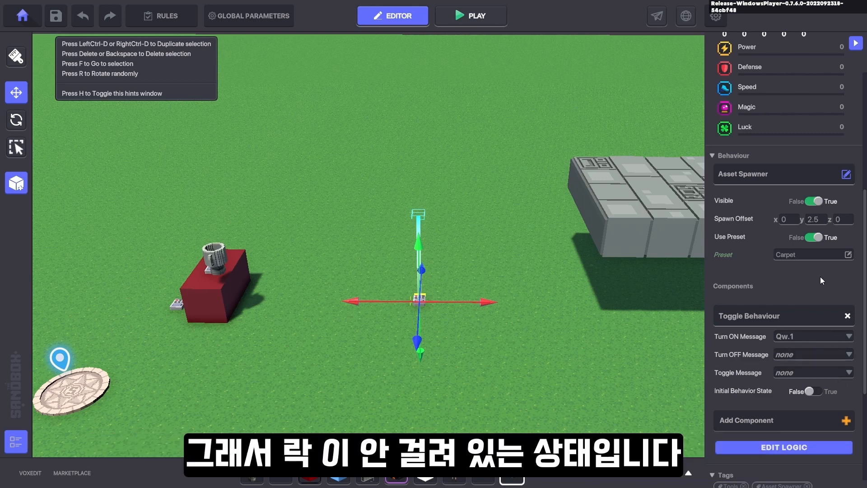
pyautogui.click(795, 446)
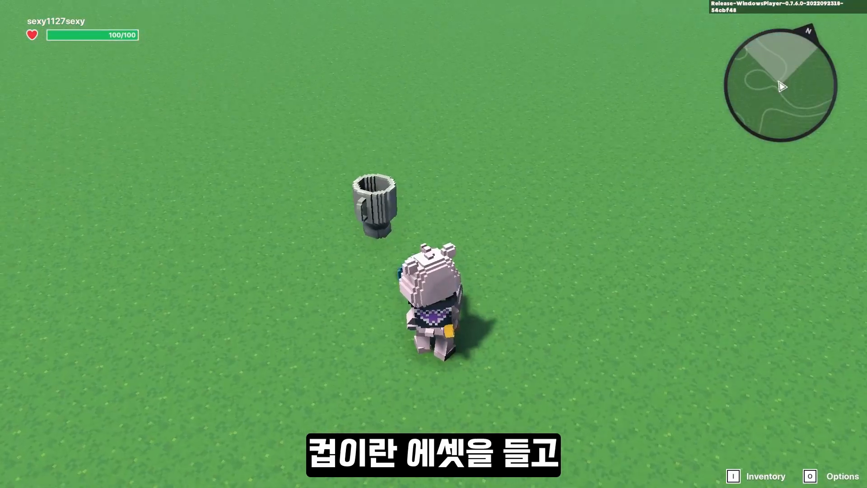
# Play-test by carrying the cup onto the red block, interacting with its switch and crossing the spawned carpets to the raised platform
pyautogui.press('w')
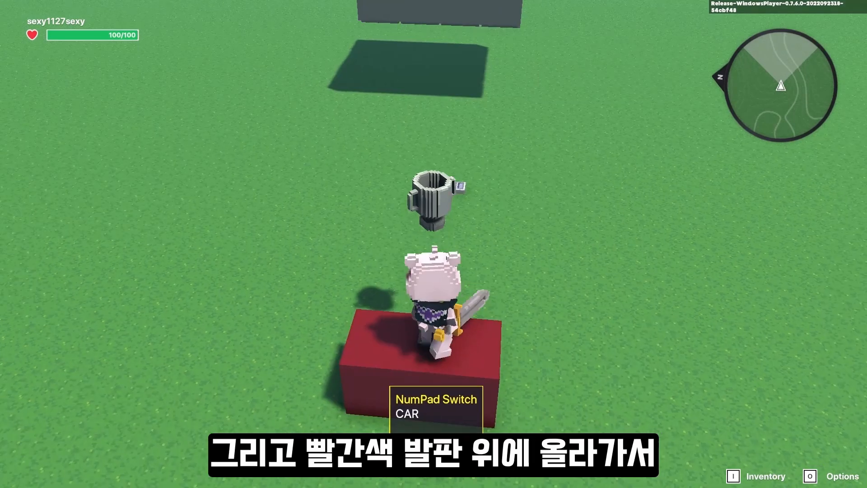
pyautogui.press('e')
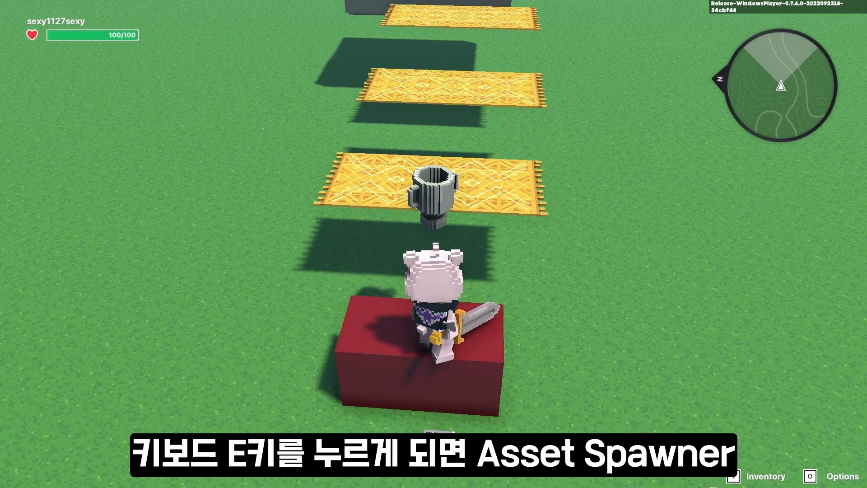
pyautogui.press('w')
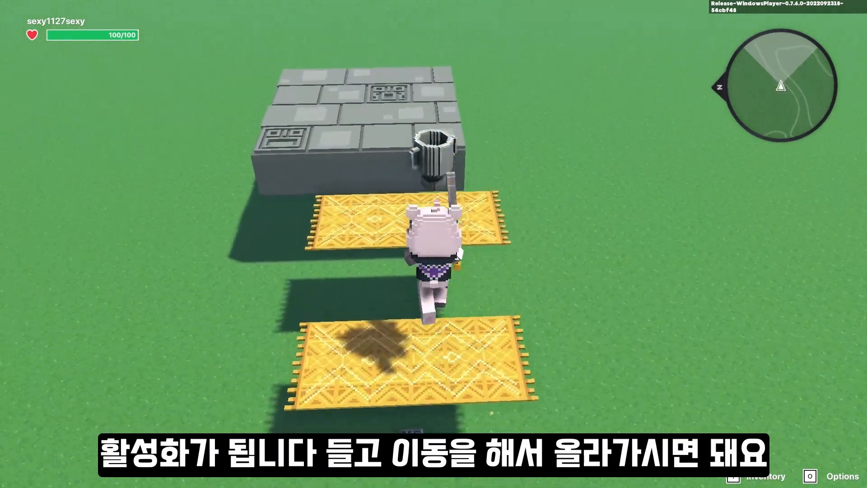
pyautogui.press('w')
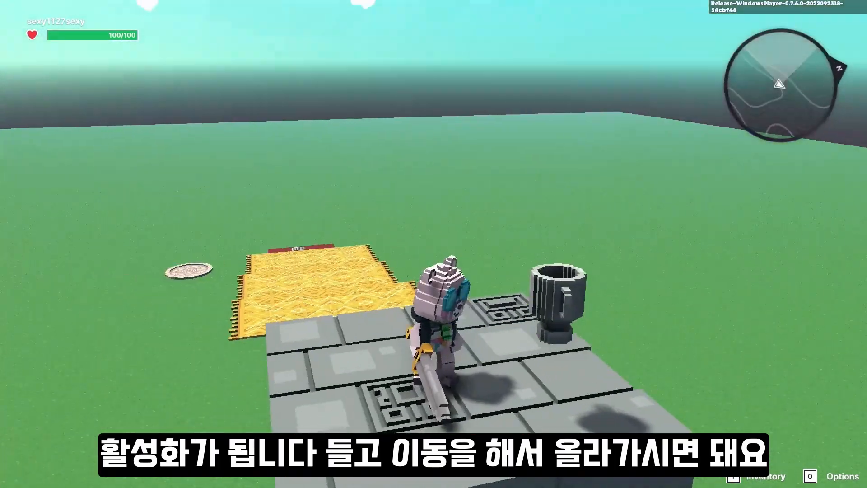